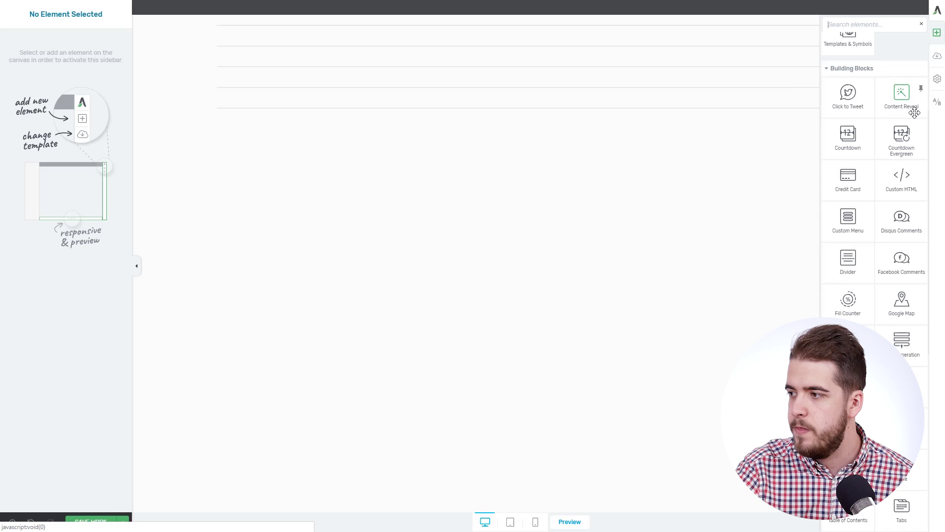
# - Drag a Table element onto the page and insert it with the Simple 02 template
pyautogui.scroll(-7, 915, 113)
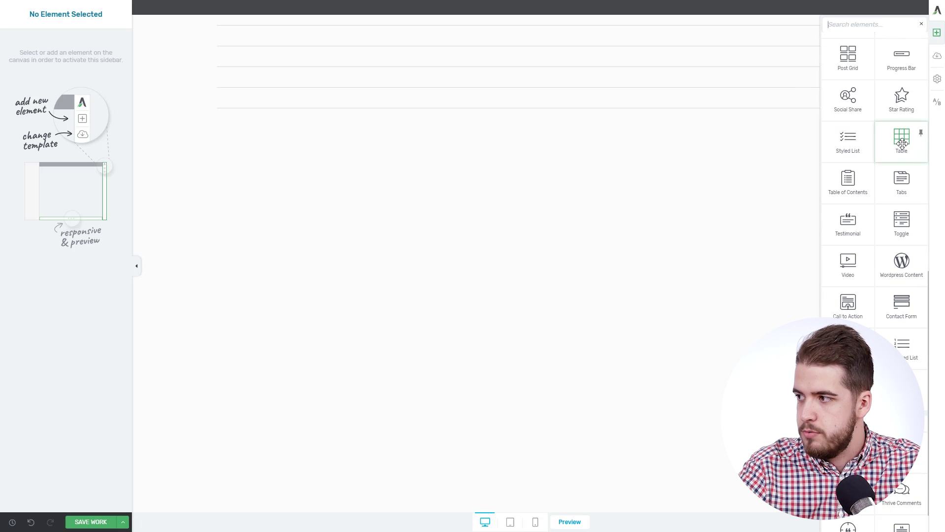
pyautogui.moveTo(901, 143); pyautogui.dragTo(497, 115)
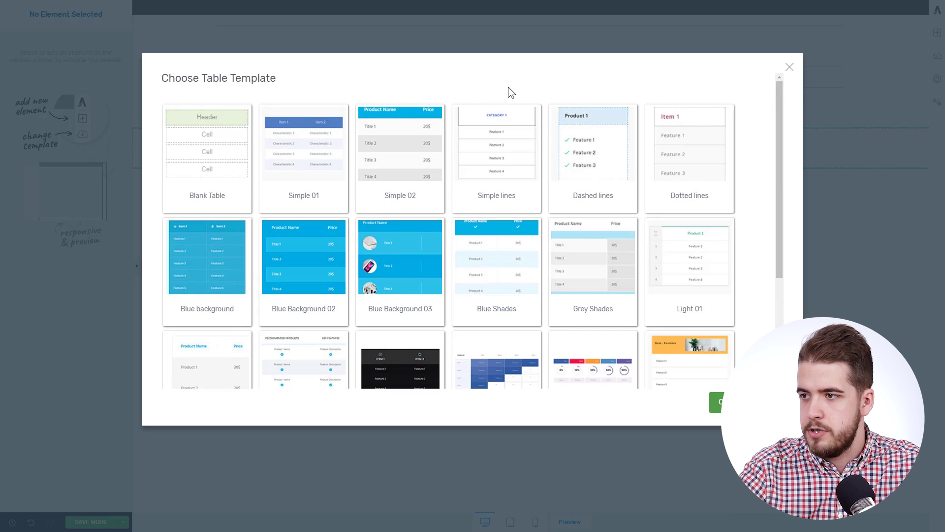
pyautogui.scroll(-3, 507, 87)
pyautogui.scroll(3, 507, 87)
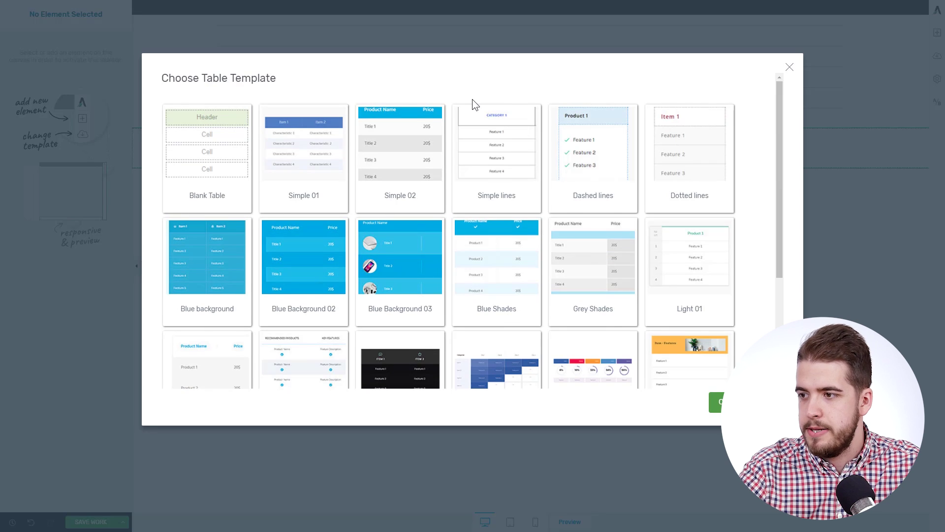
pyautogui.scroll(-3, 472, 99)
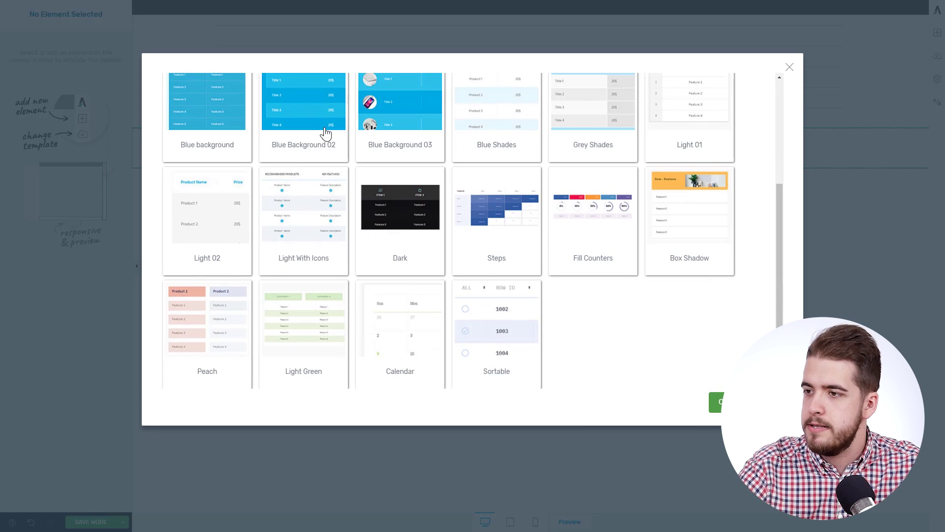
pyautogui.scroll(3, 344, 157)
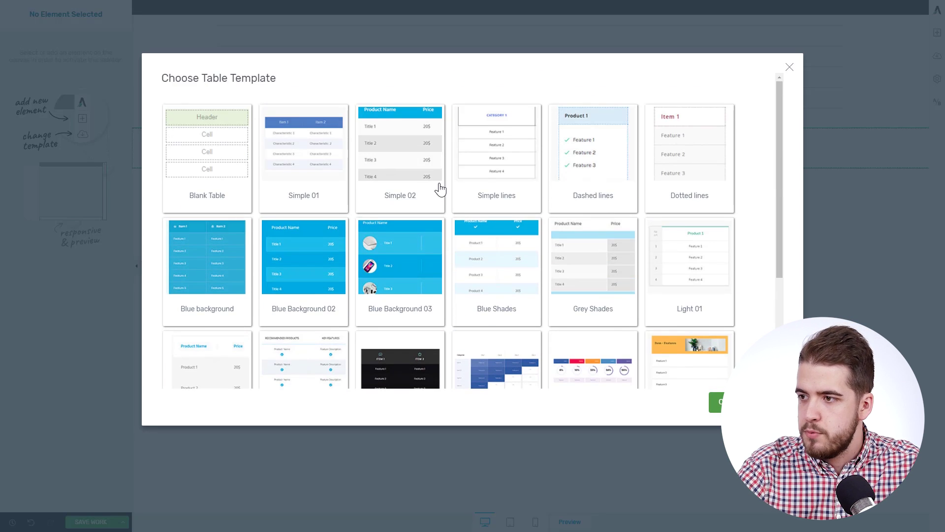
pyautogui.click(395, 148)
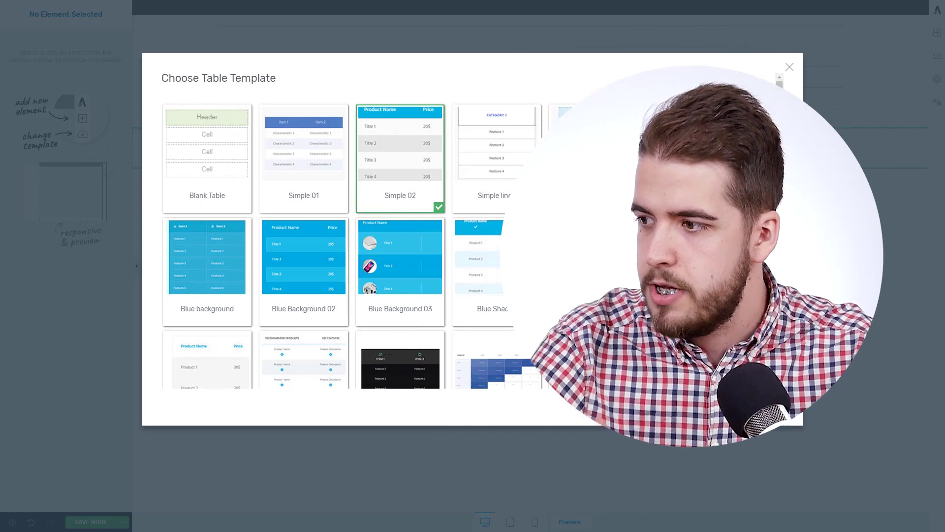
pyautogui.click(747, 404)
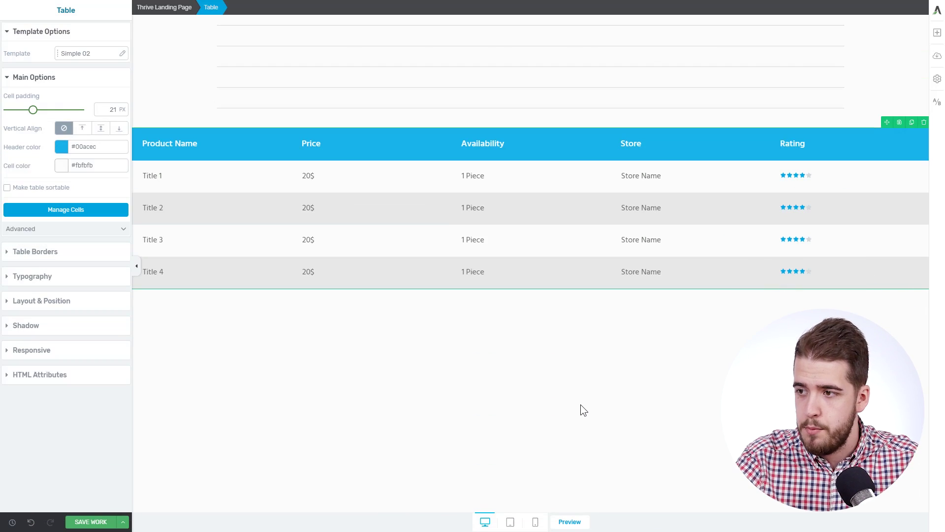
# - Set the table's Max Width to 1083 px and centre-align it on the page
pyautogui.click(91, 302)
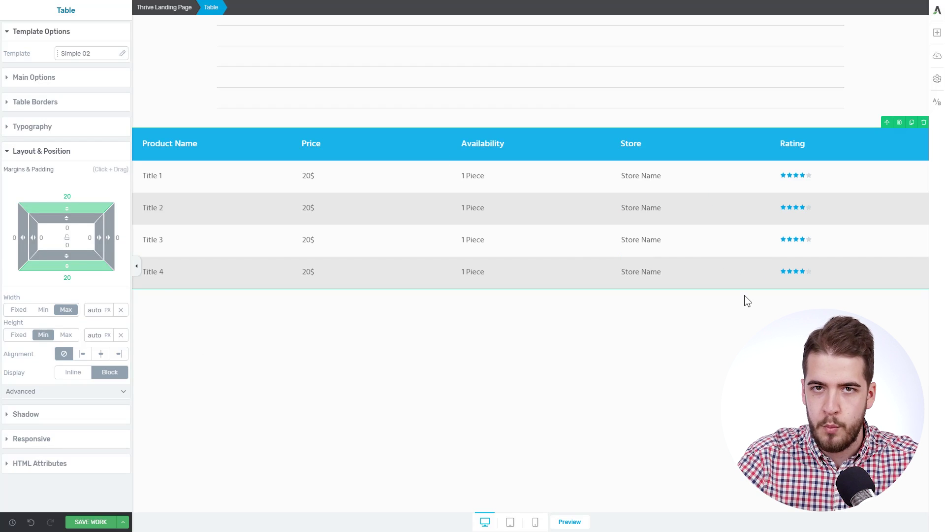
pyautogui.click(93, 310)
pyautogui.write('1400')
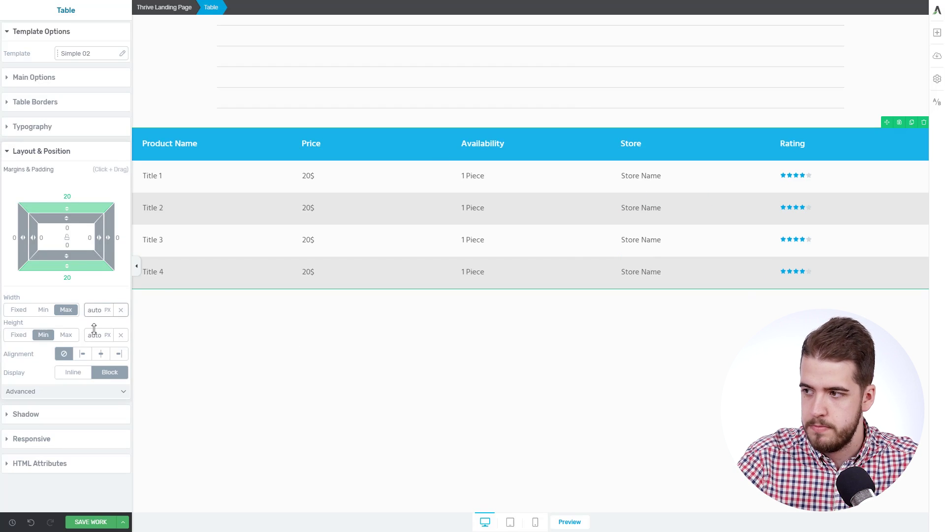
pyautogui.hotkey('ctrl', 'a')
pyautogui.write('1290')
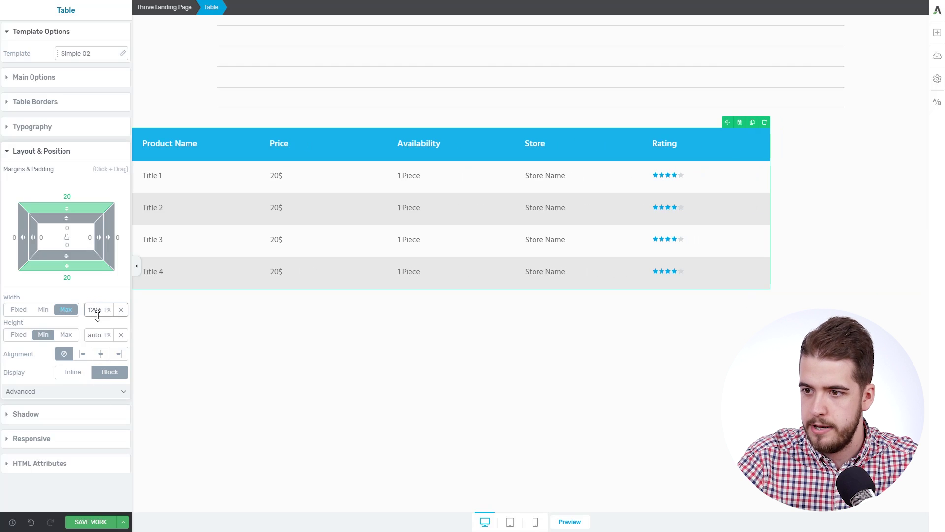
pyautogui.hotkey('ctrl', 'a')
pyautogui.write('1083')
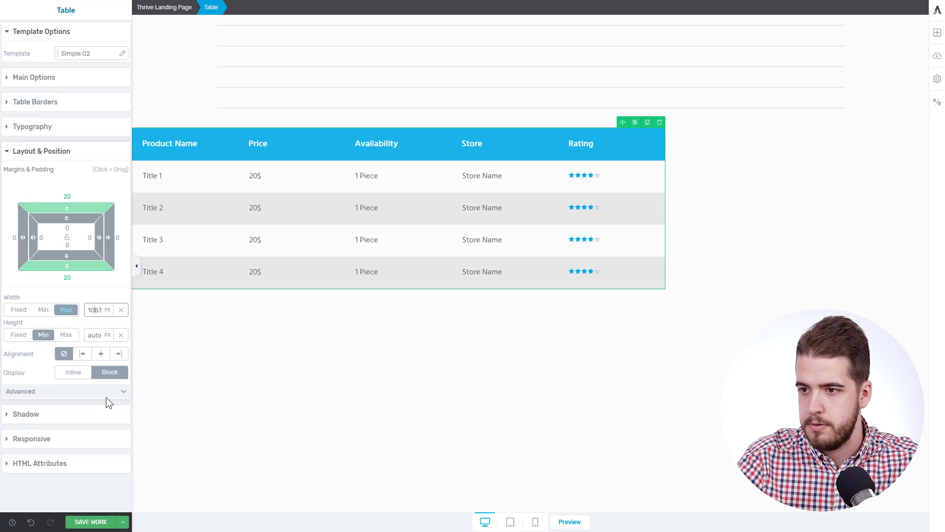
pyautogui.click(101, 354)
pyautogui.click(330, 368)
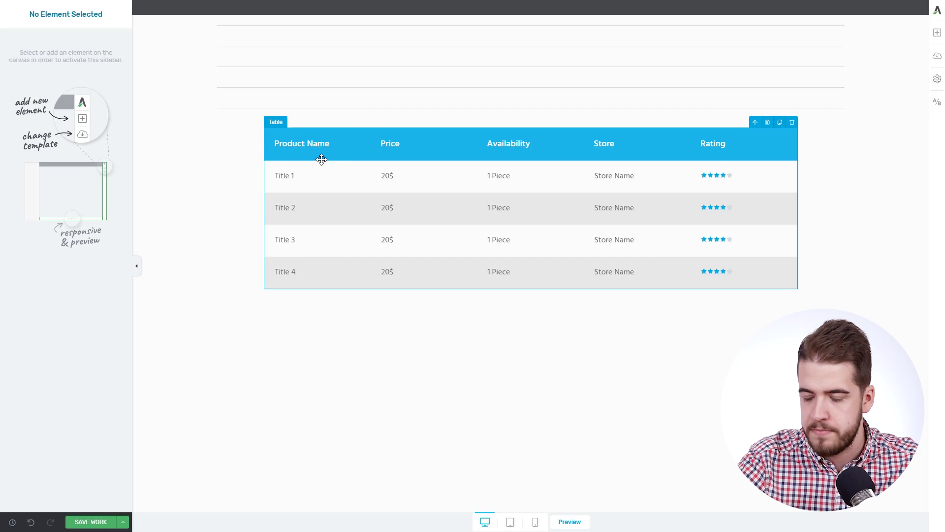
# - Remove the blue background from the Product Name header cell and clear its text
pyautogui.click(421, 219)
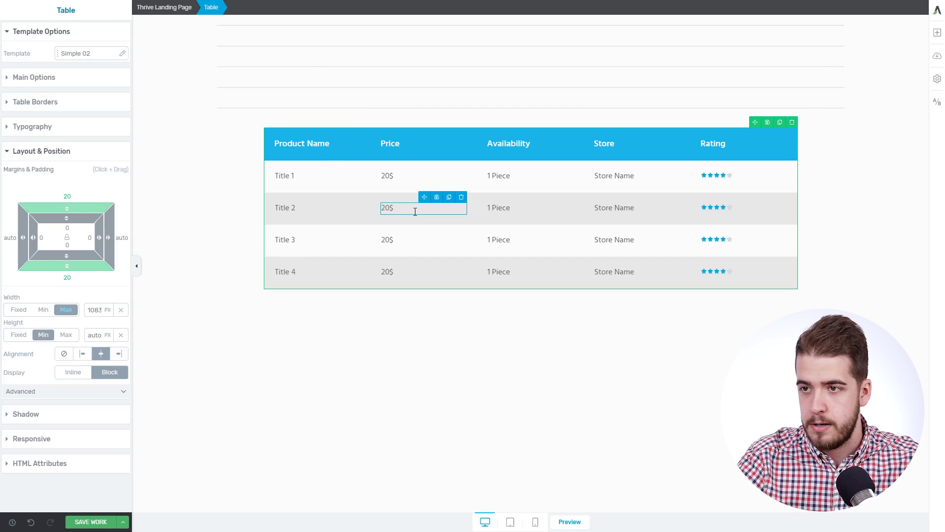
pyautogui.click(71, 78)
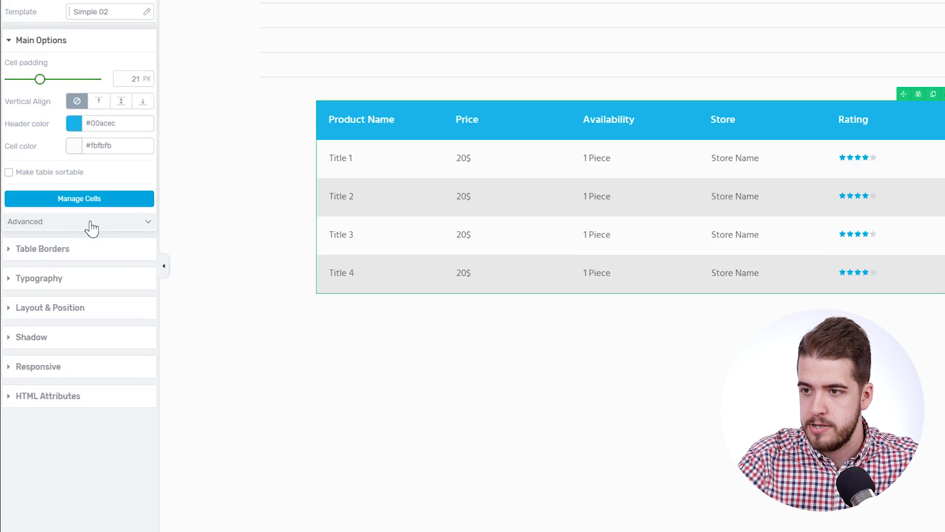
pyautogui.click(109, 201)
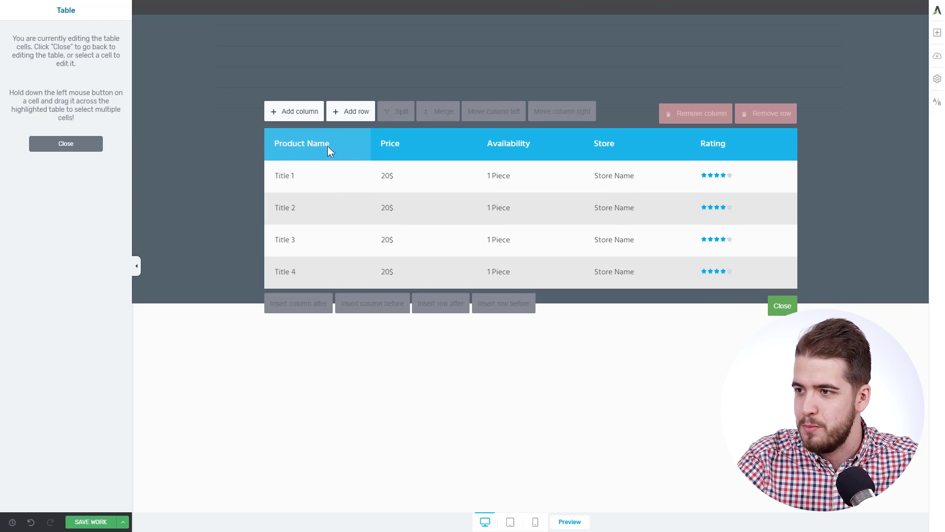
pyautogui.click(317, 146)
pyautogui.click(49, 149)
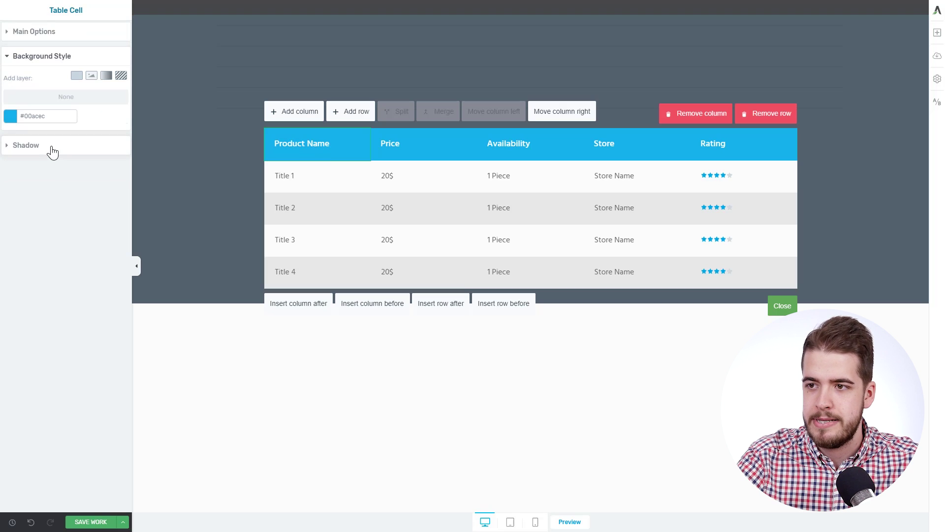
pyautogui.click(10, 117)
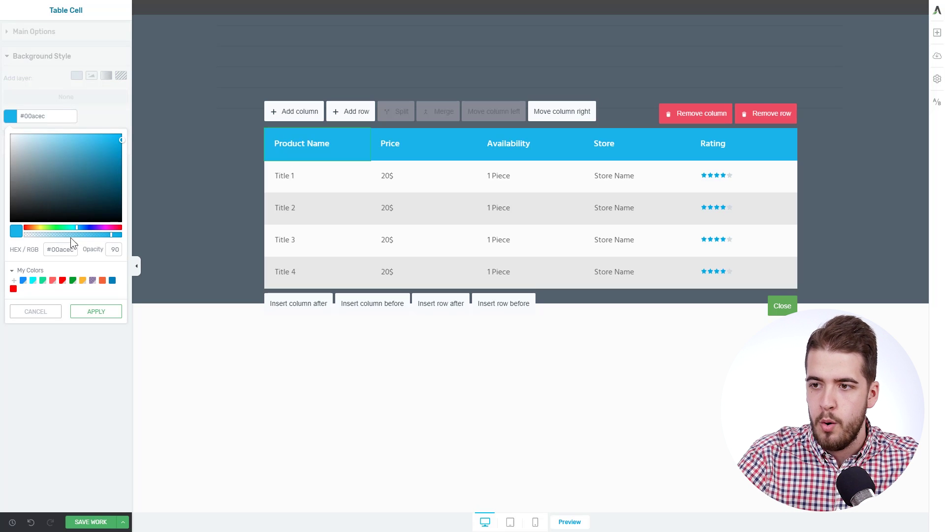
pyautogui.click(16, 232)
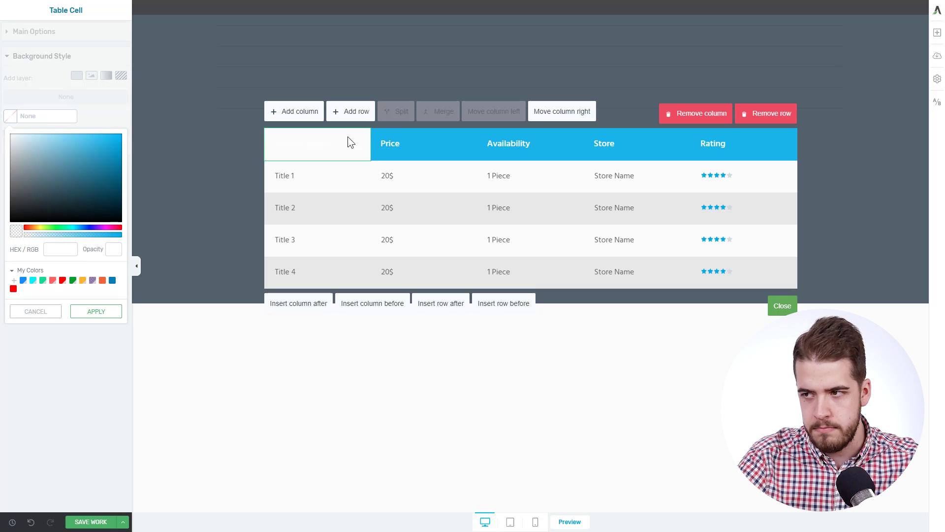
pyautogui.click(105, 315)
pyautogui.click(687, 406)
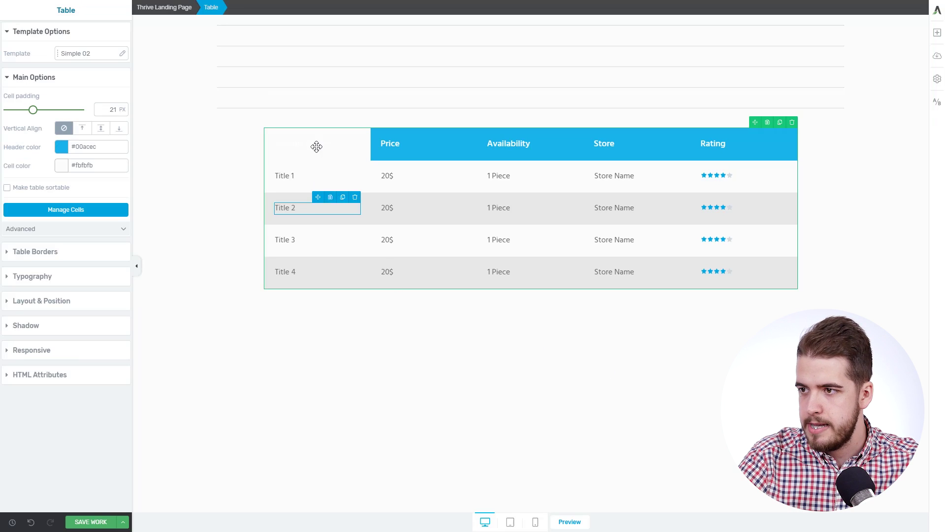
pyautogui.click(353, 139)
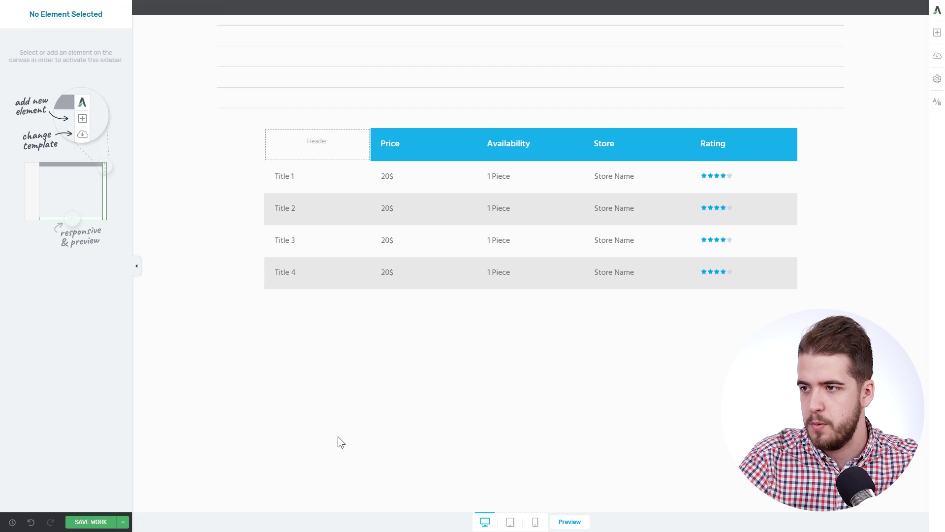
# - Save the work, view the table in the live preview, then close the preview
pyautogui.click(98, 522)
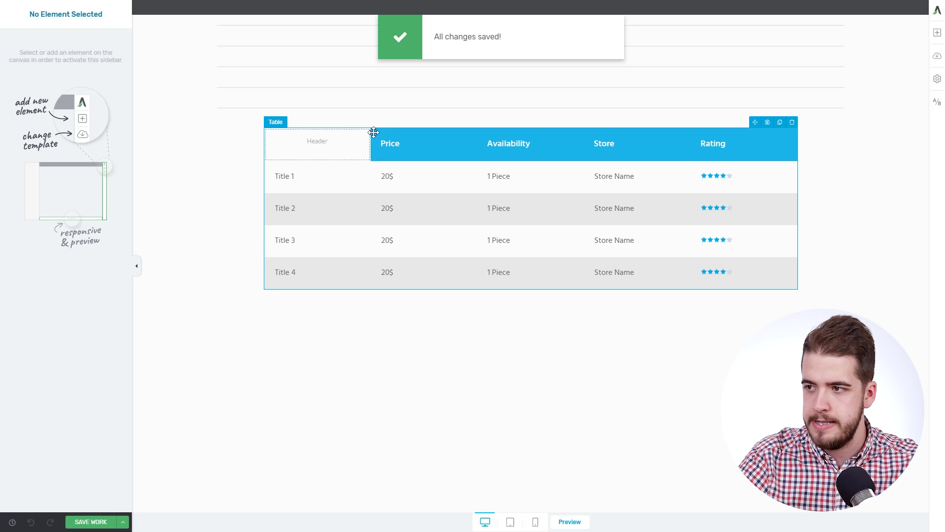
pyautogui.click(567, 522)
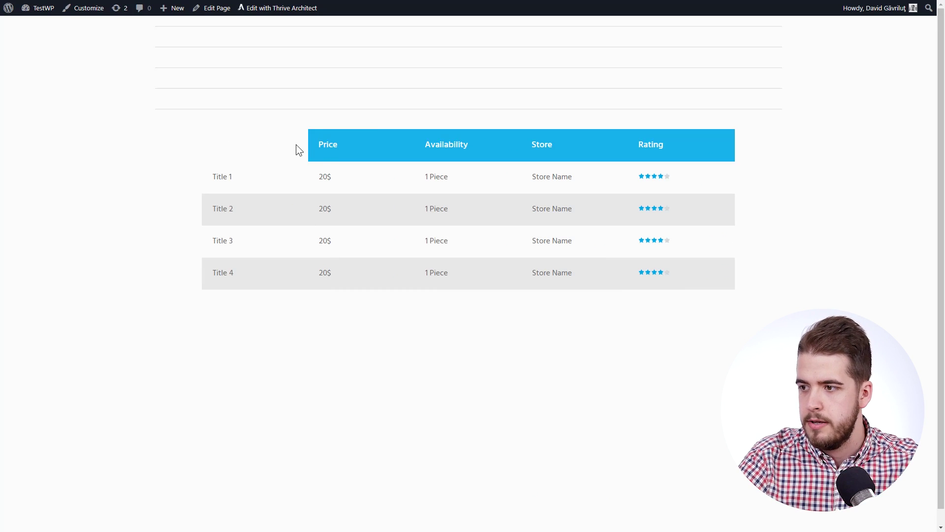
pyautogui.hotkey('ctrl', 'w')
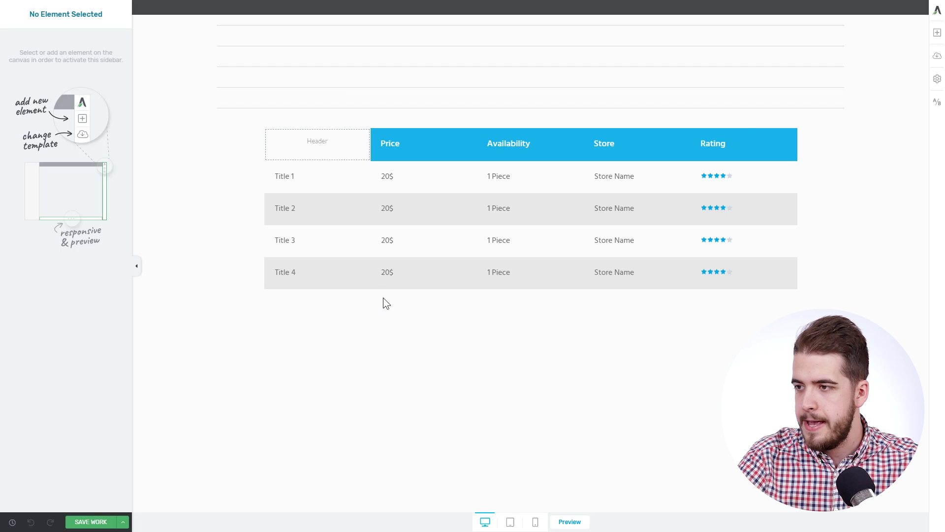
# - Delete the Rating column through Manage Cells
pyautogui.click(451, 218)
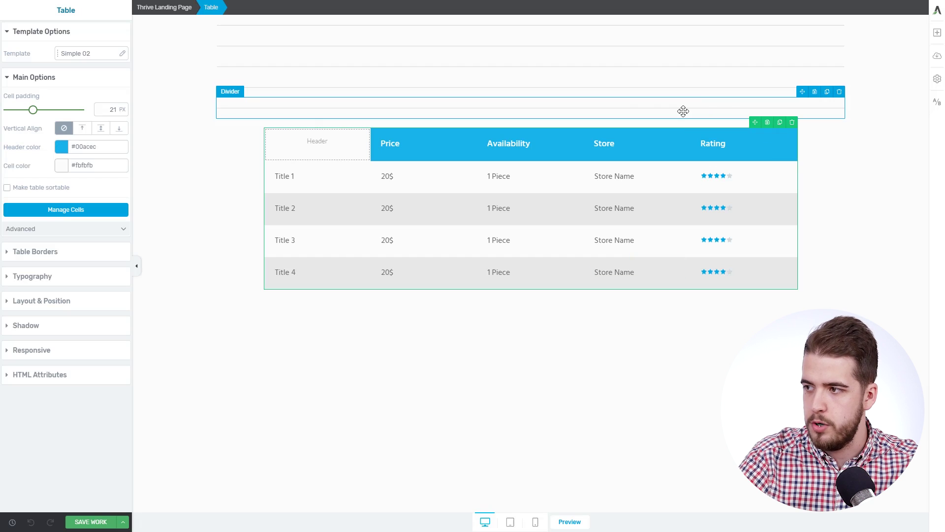
pyautogui.click(105, 210)
pyautogui.click(710, 145)
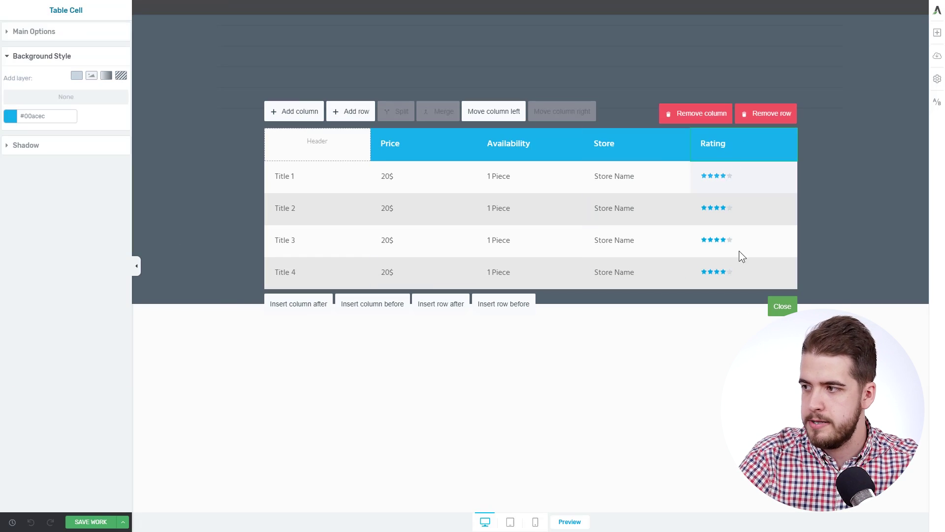
pyautogui.click(708, 118)
pyautogui.click(782, 306)
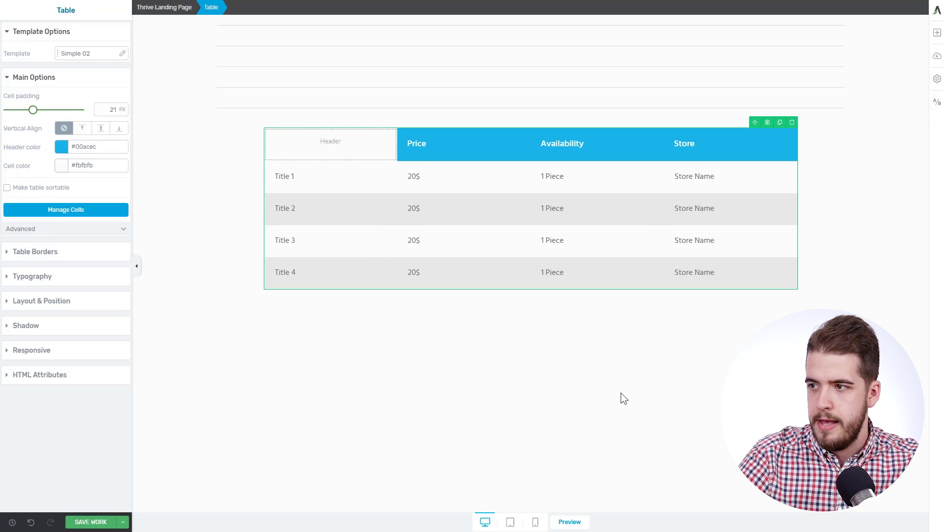
pyautogui.click(625, 384)
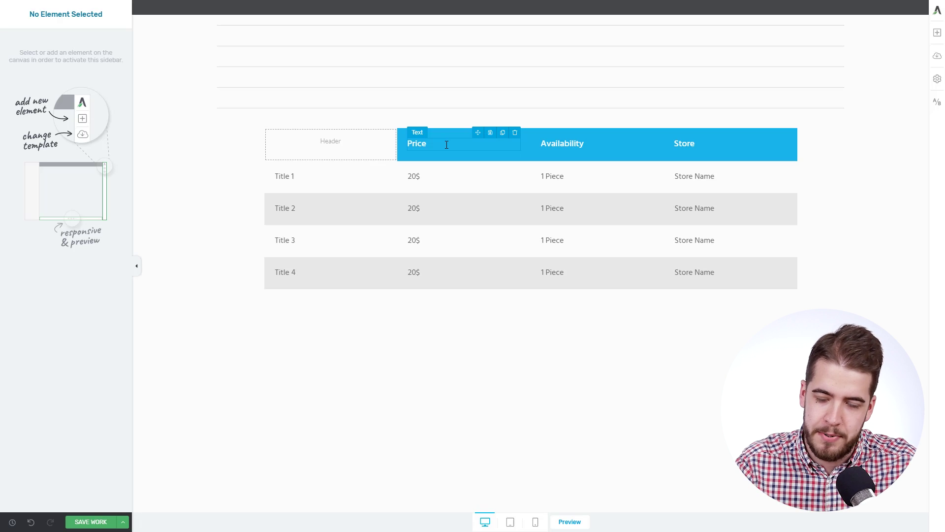
# - Replace the Price, Availability and Store headers with Our Company, Competitor 1 and Competitor 2
pyautogui.moveTo(425, 144); pyautogui.dragTo(405, 143)
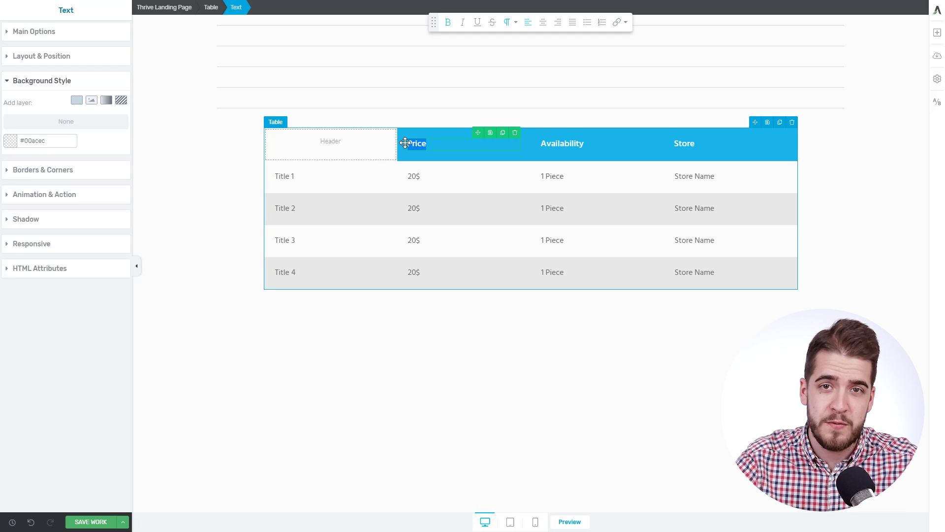
pyautogui.click(441, 143)
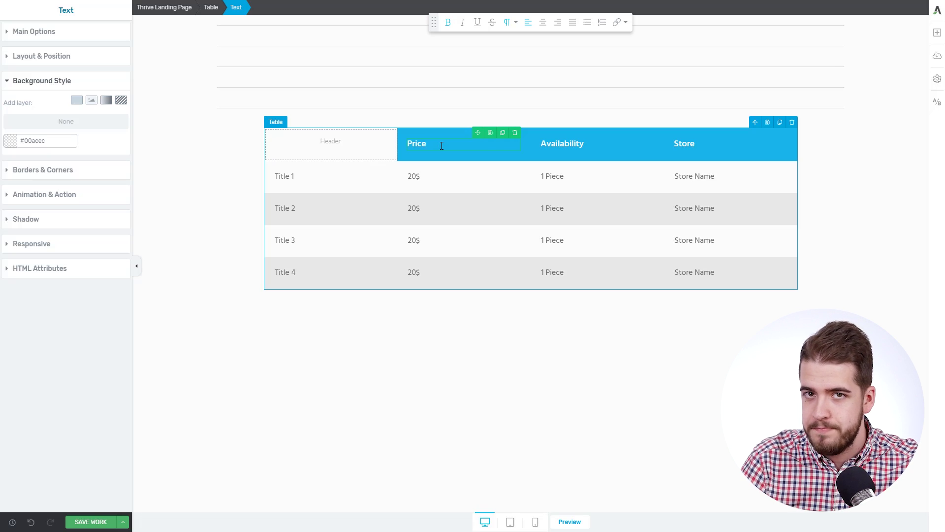
pyautogui.moveTo(463, 143); pyautogui.dragTo(369, 145)
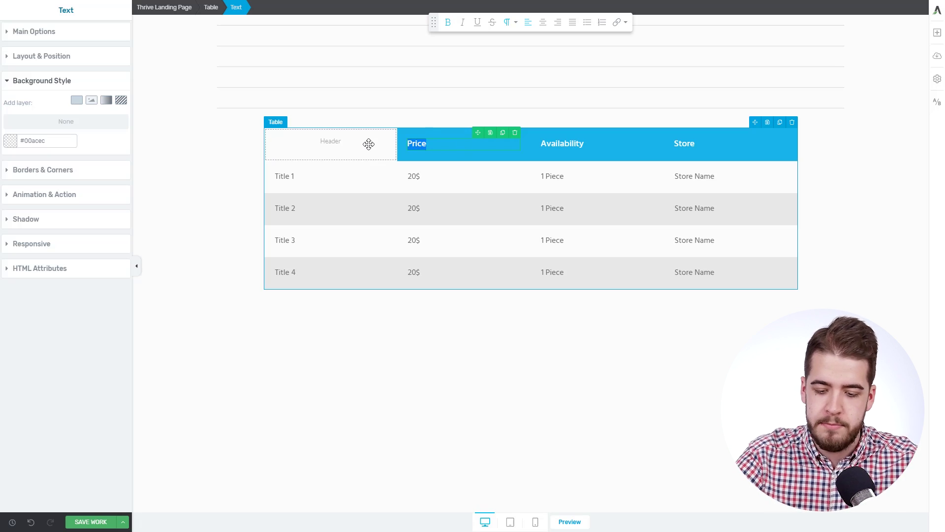
pyautogui.write('Our C')
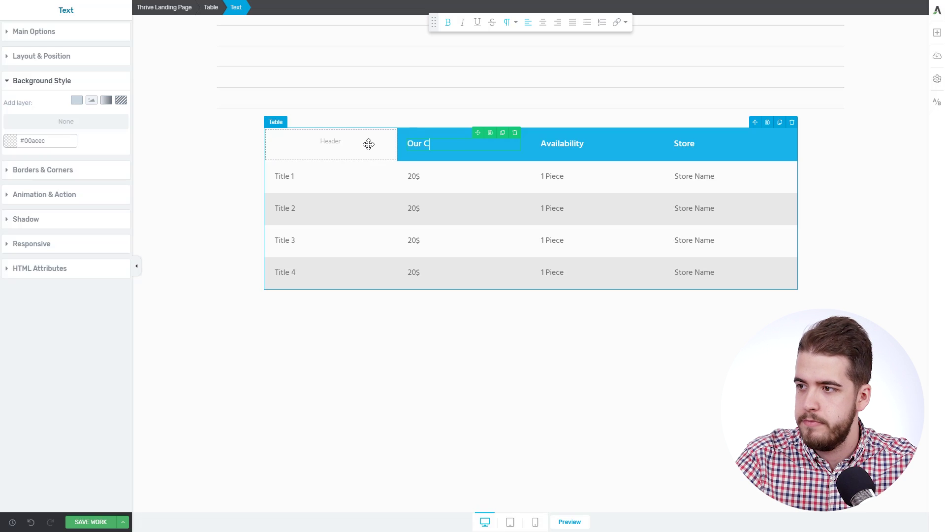
pyautogui.write('ompany')
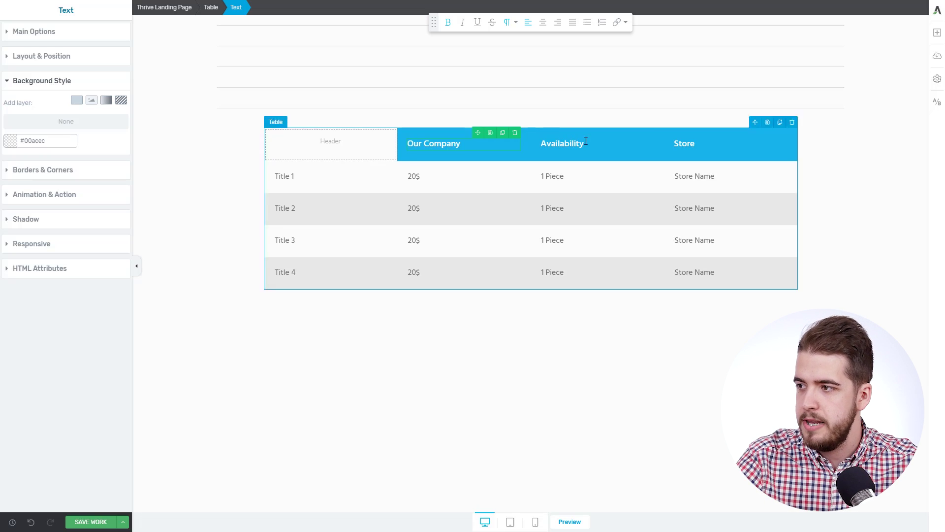
pyautogui.press('Tab')
pyautogui.write('C')
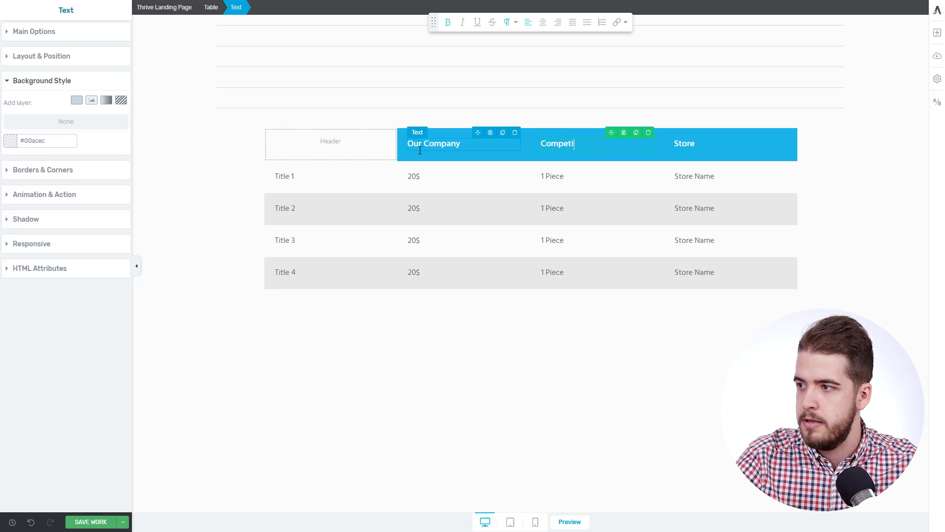
pyautogui.write('ompetitor 1')
pyautogui.press('Tab')
pyautogui.write('C')
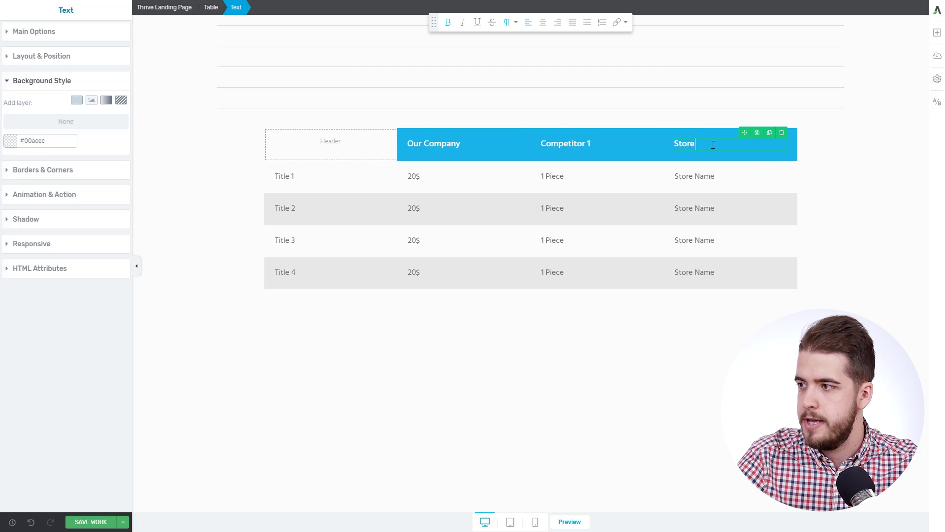
pyautogui.write('ompetito')
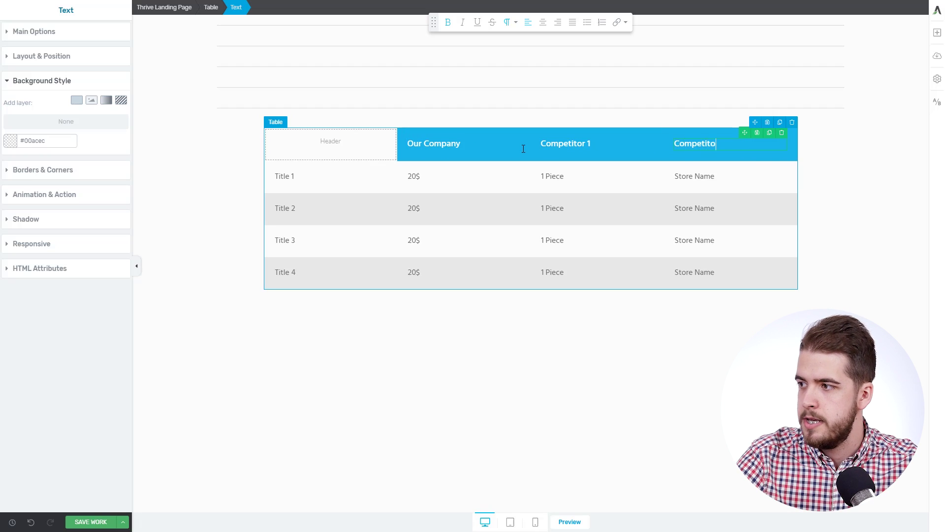
pyautogui.write('r 2')
pyautogui.click(481, 355)
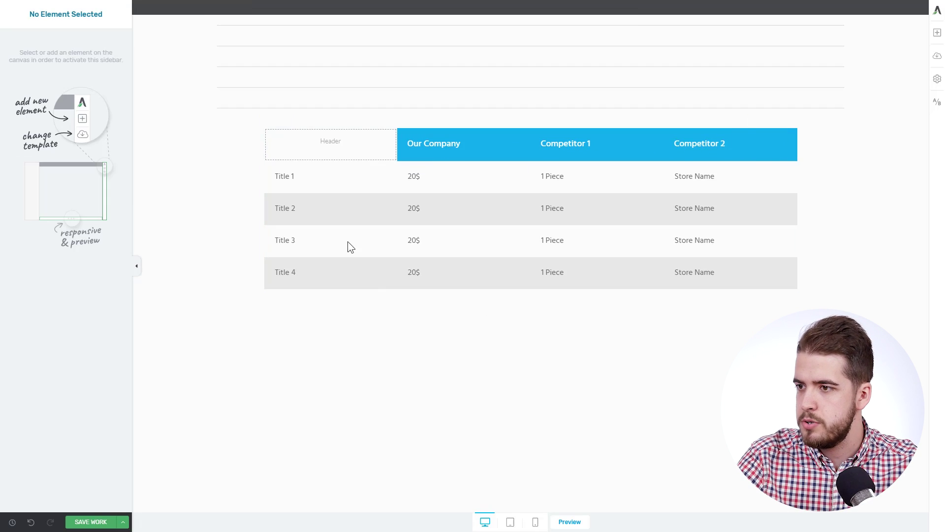
pyautogui.click(326, 180)
# - Change the Title 1 label to Price and enlarge it from 16 to 18 px
pyautogui.hotkey('ctrl', 'a')
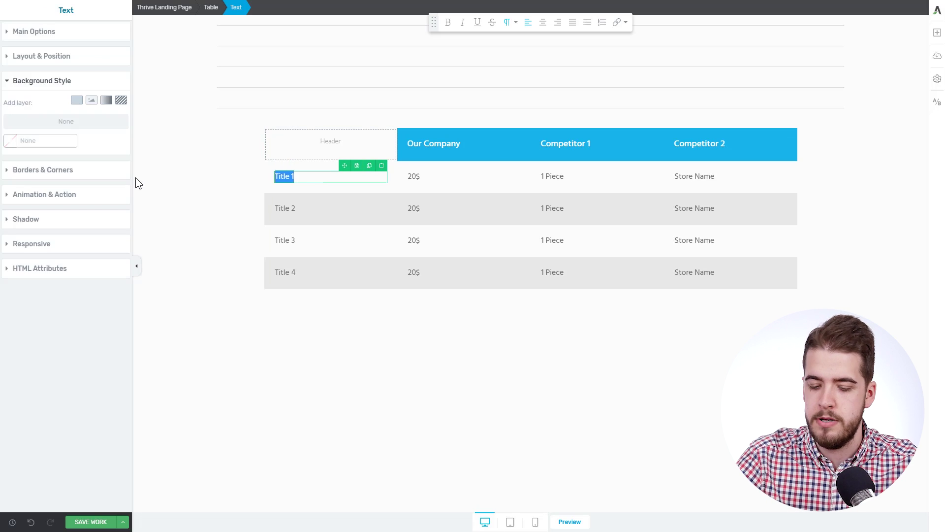
pyautogui.write('Price')
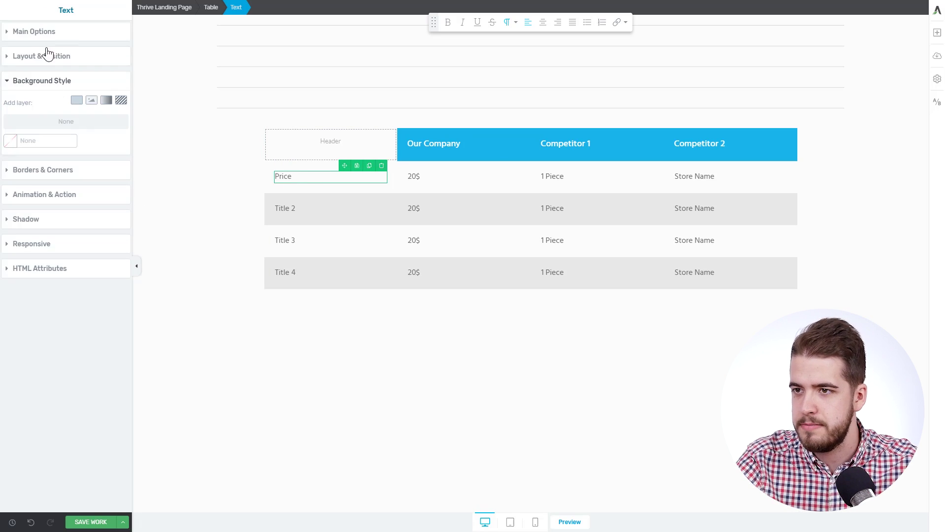
pyautogui.click(54, 31)
pyautogui.moveTo(16, 151); pyautogui.dragTo(18, 153)
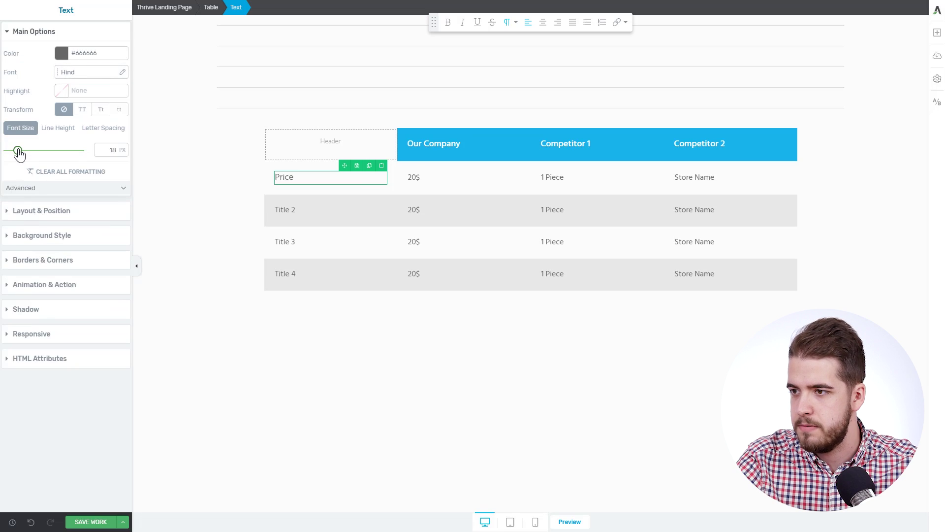
pyautogui.click(256, 234)
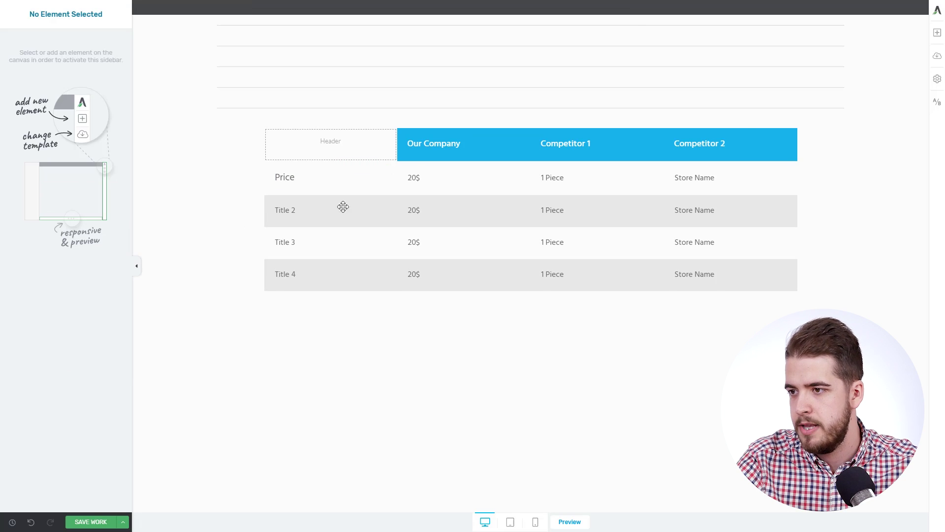
# - Delete the Title 2, Title 3 and Title 4 row labels
pyautogui.moveTo(323, 207); pyautogui.dragTo(201, 219)
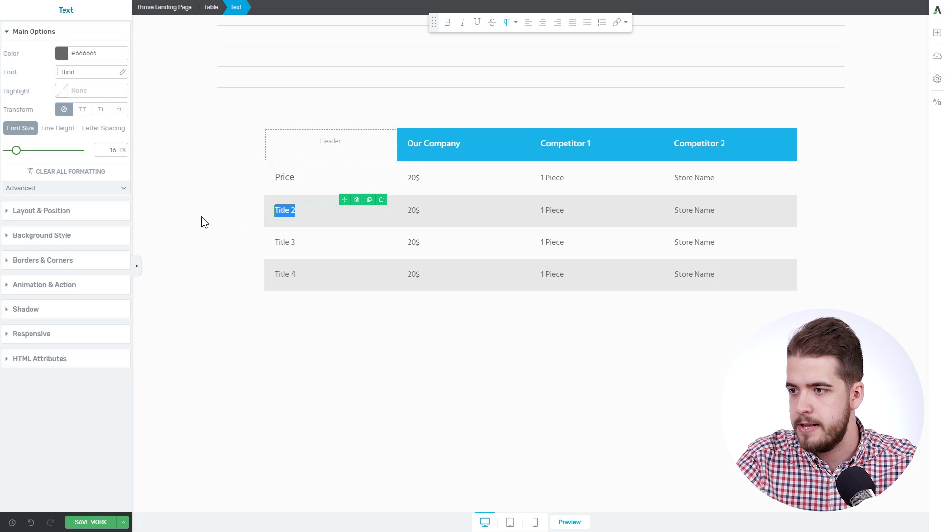
pyautogui.click(382, 200)
pyautogui.click(374, 241)
pyautogui.click(381, 232)
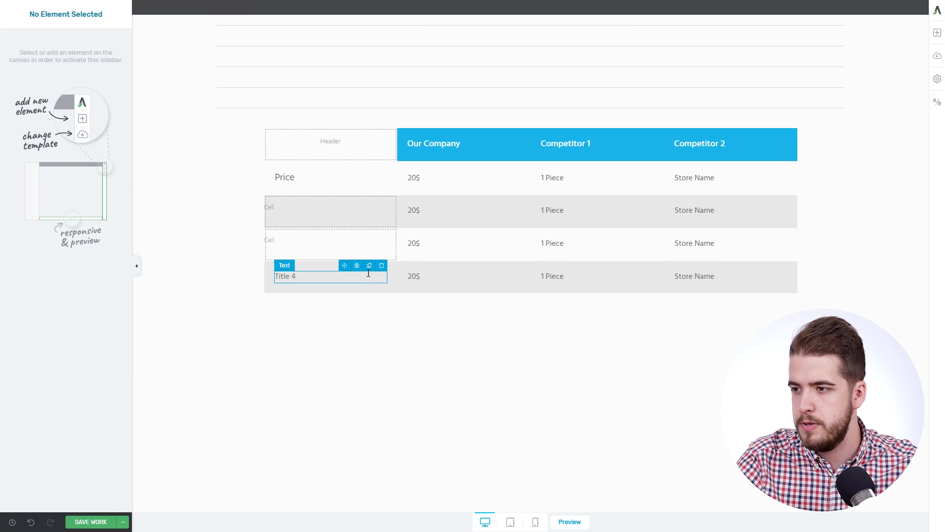
pyautogui.click(374, 272)
pyautogui.click(381, 263)
# - Duplicate the Price label into each of the three lower rows
pyautogui.click(344, 176)
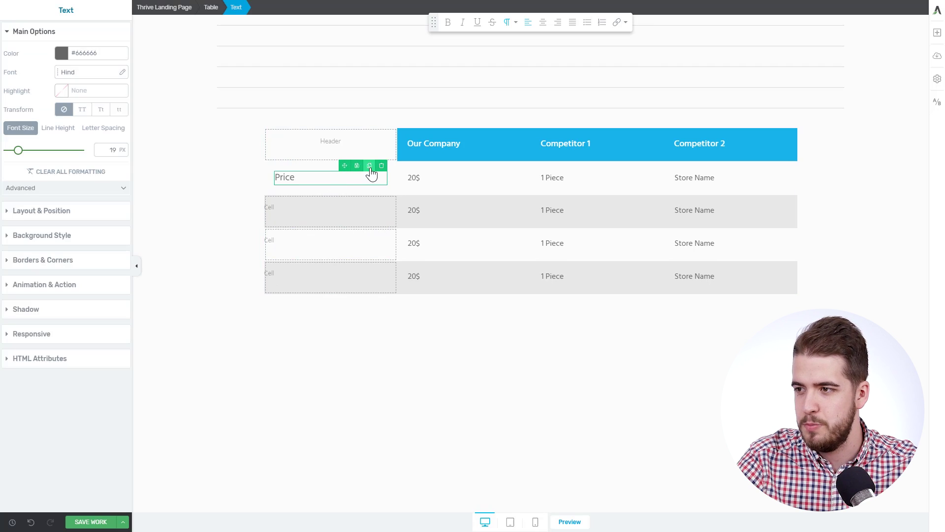
pyautogui.click(369, 166)
pyautogui.click(369, 165)
pyautogui.click(369, 165)
pyautogui.click(235, 259)
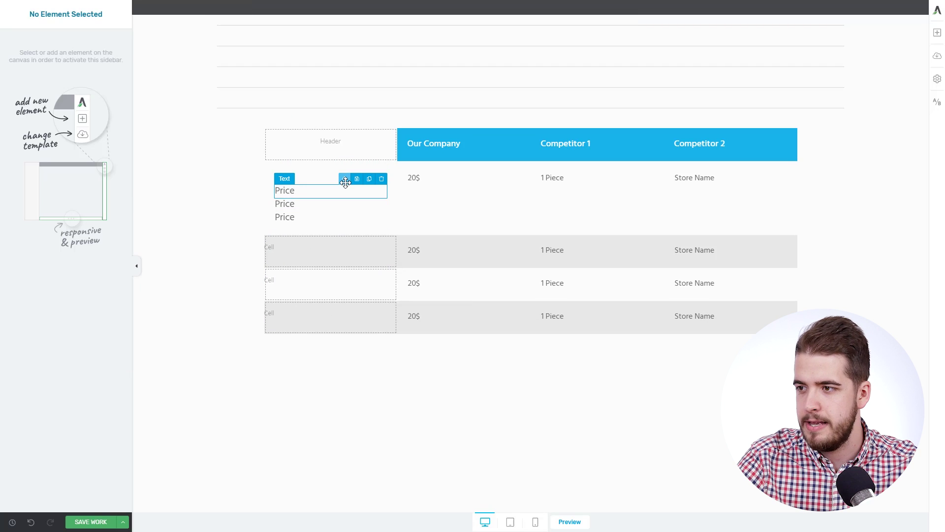
pyautogui.moveTo(344, 179); pyautogui.dragTo(338, 259)
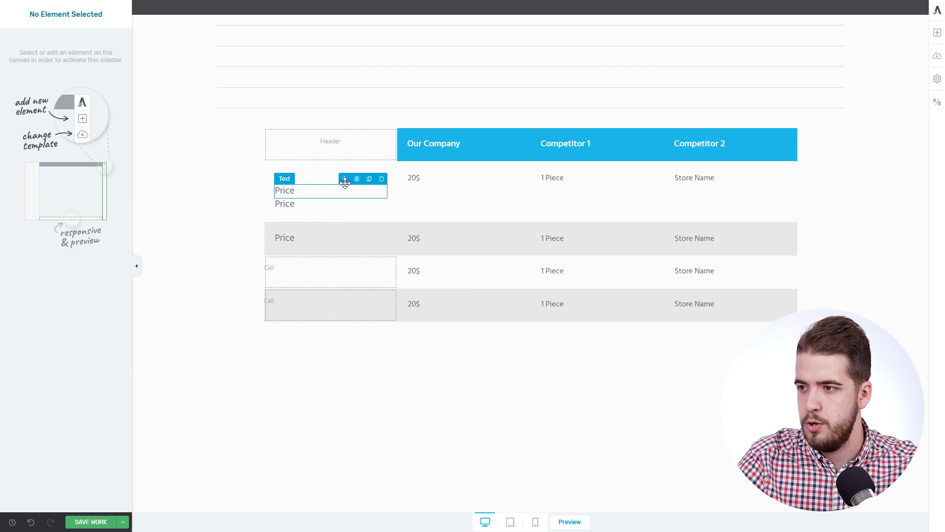
pyautogui.moveTo(344, 179); pyautogui.dragTo(338, 272)
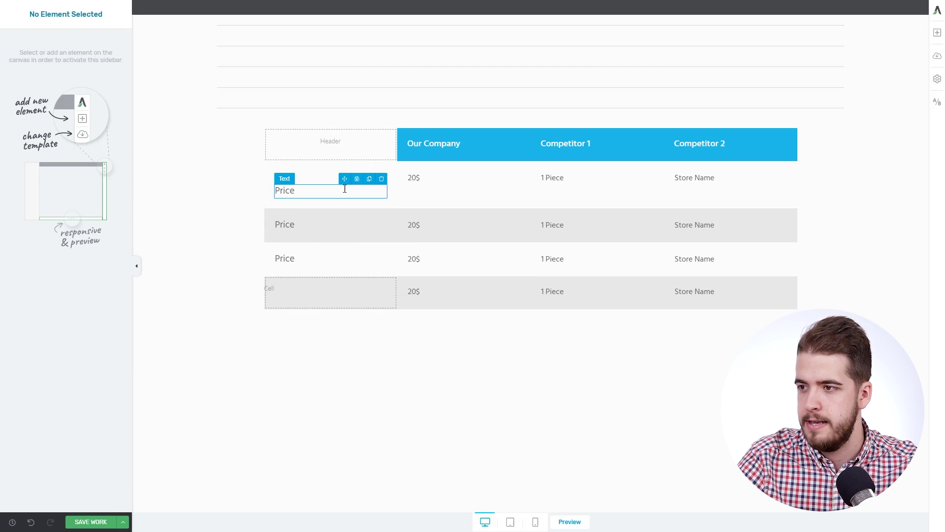
pyautogui.moveTo(344, 187); pyautogui.dragTo(339, 295)
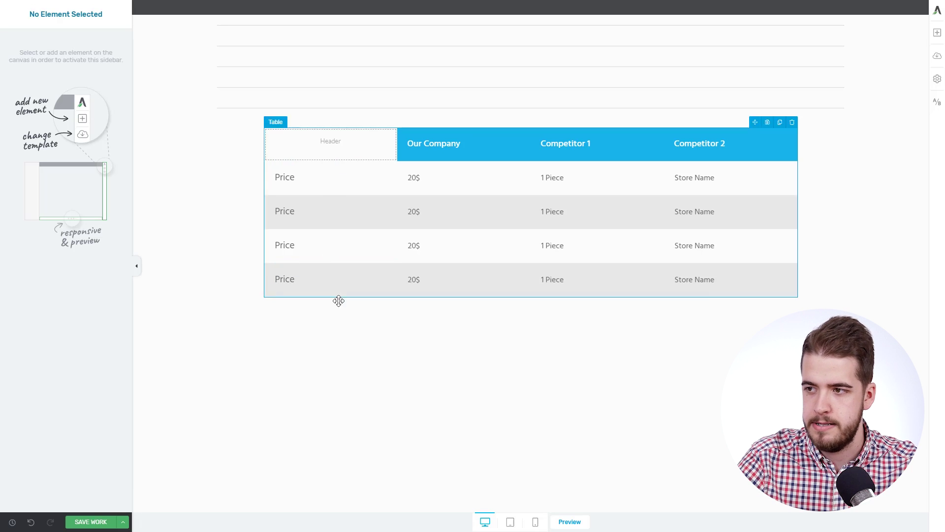
# - Rename the copied labels to Feature 1, Feature 2 and Feature 3
pyautogui.doubleClick(330, 215)
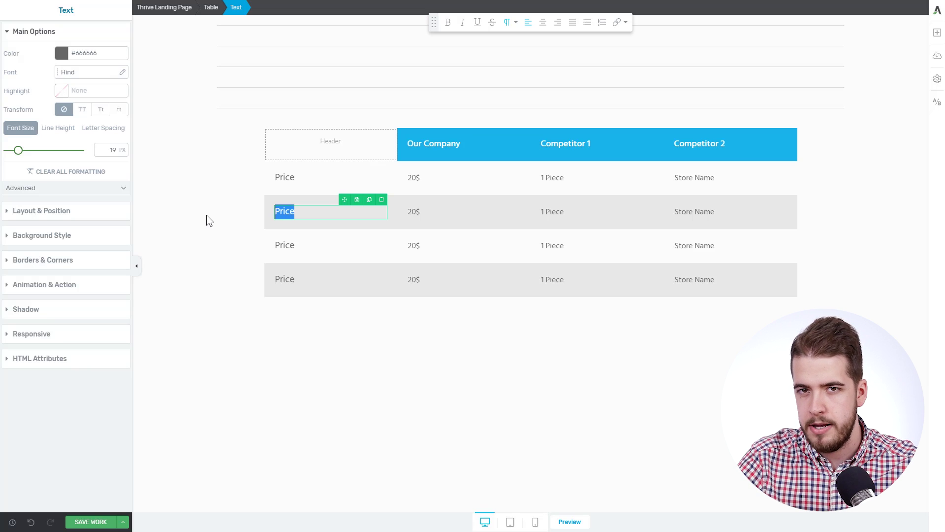
pyautogui.write('Feature 1')
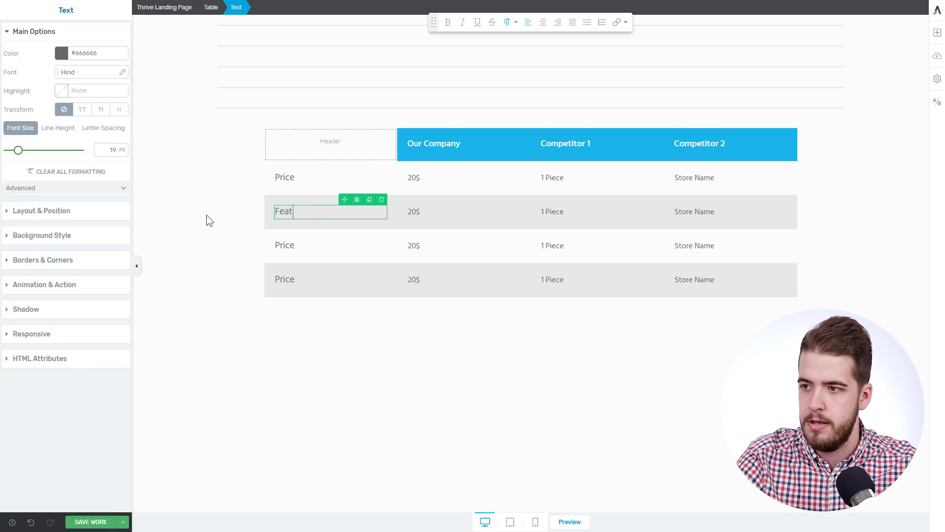
pyautogui.click(311, 246)
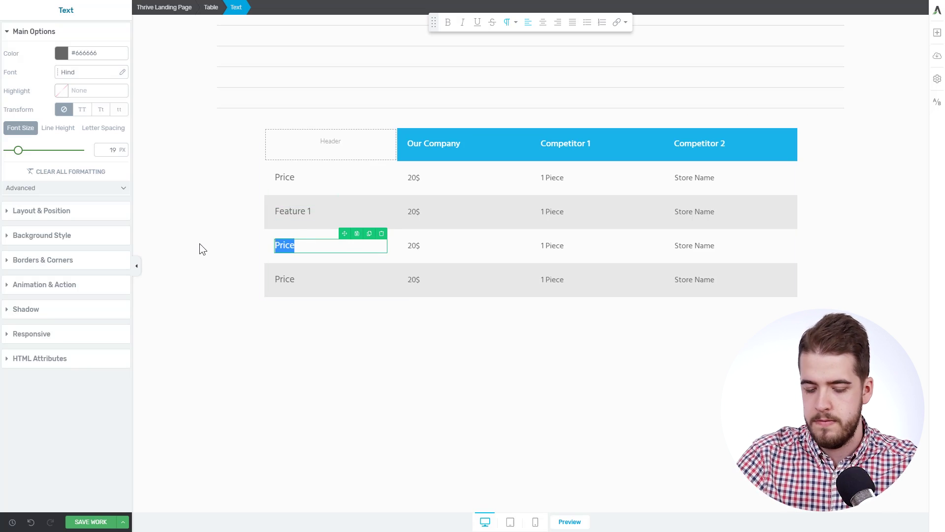
pyautogui.write('Feature 2')
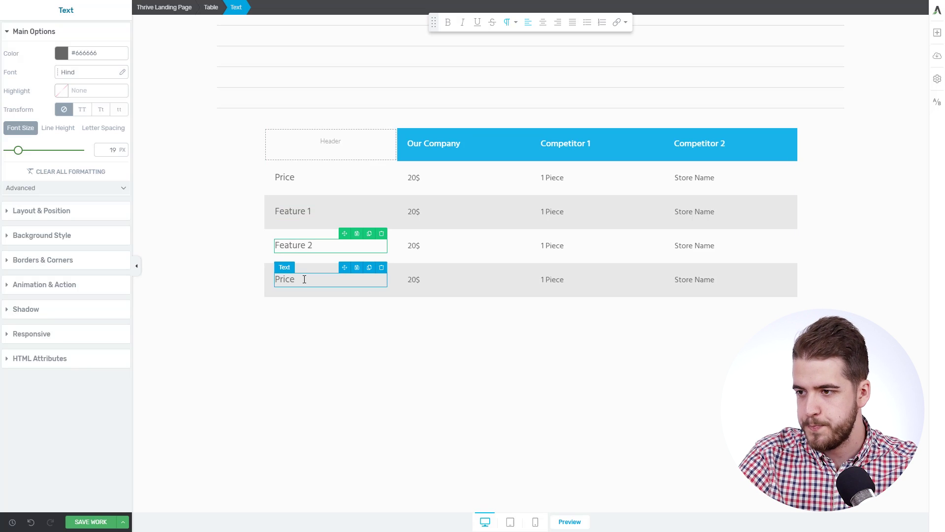
pyautogui.doubleClick(304, 279)
pyautogui.press('BackSpace')
pyautogui.write('Featu')
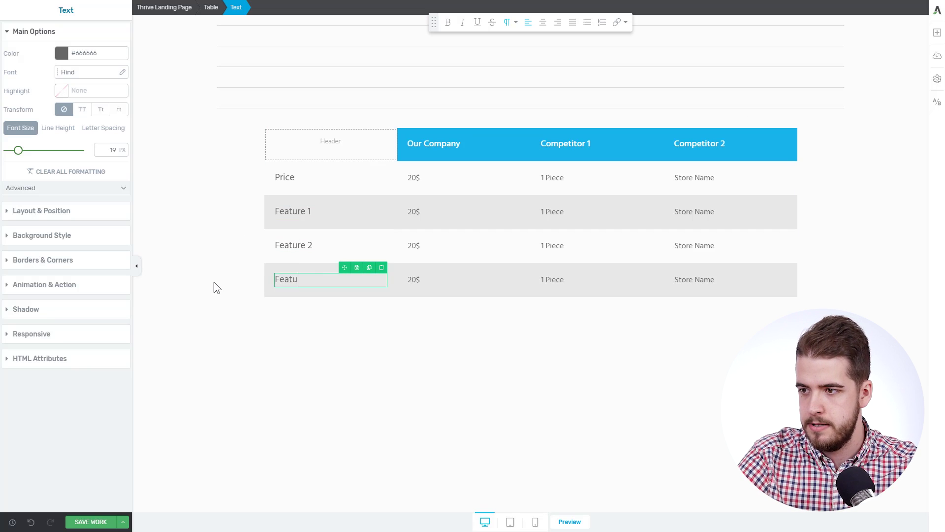
pyautogui.write('re 3')
pyautogui.click(203, 313)
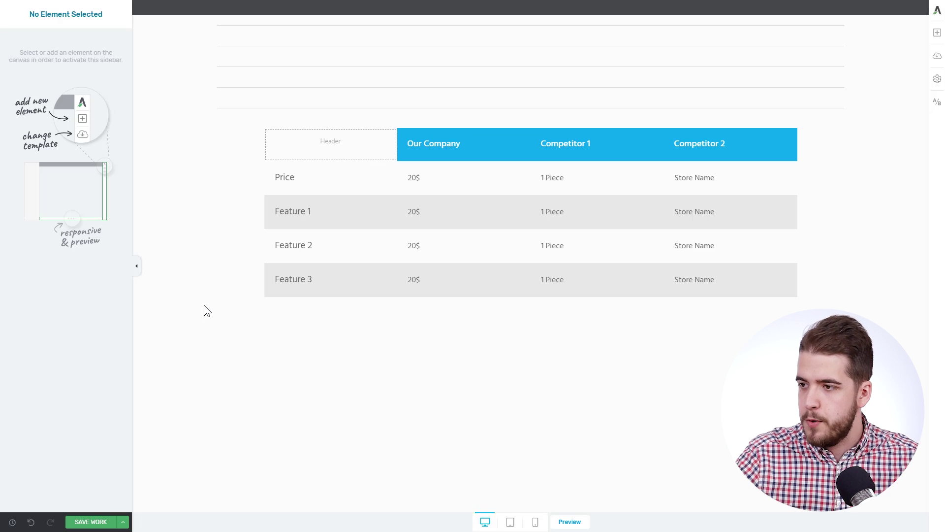
# - Centre the three header texts and the 20$, 1 Piece and Store Name Price-row entries
pyautogui.click(477, 147)
pyautogui.click(542, 22)
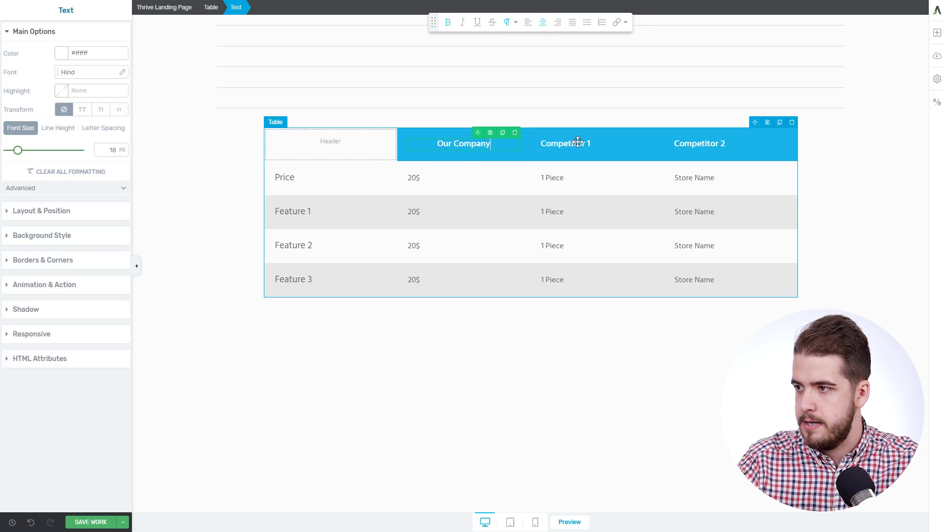
pyautogui.click(574, 143)
pyautogui.click(544, 24)
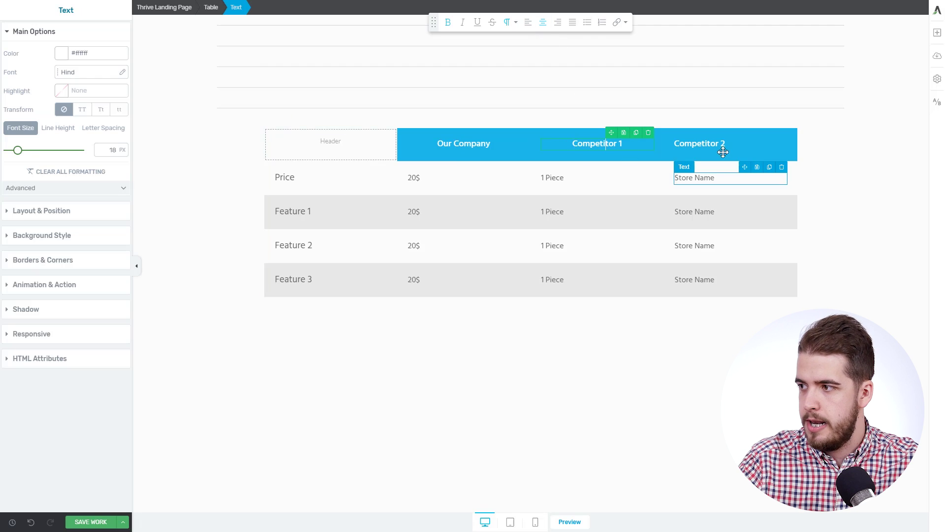
pyautogui.click(725, 143)
pyautogui.click(543, 23)
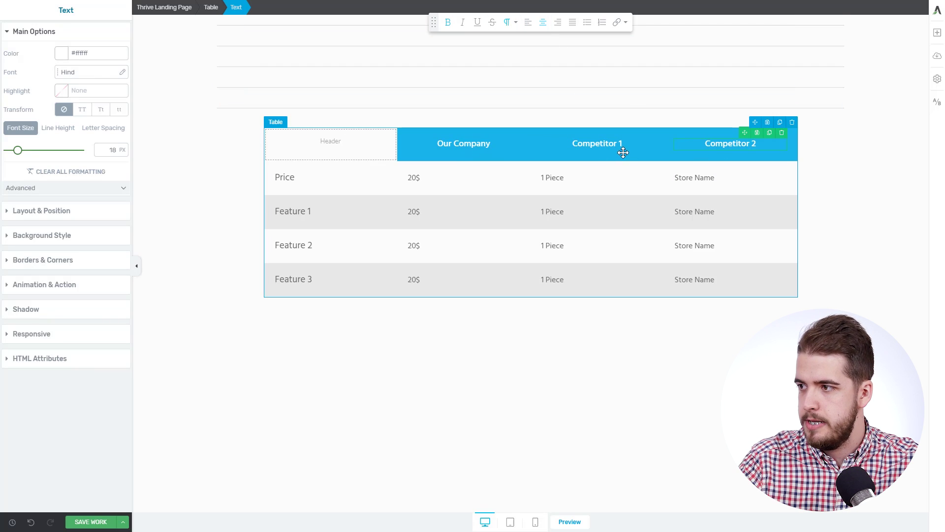
pyautogui.click(450, 182)
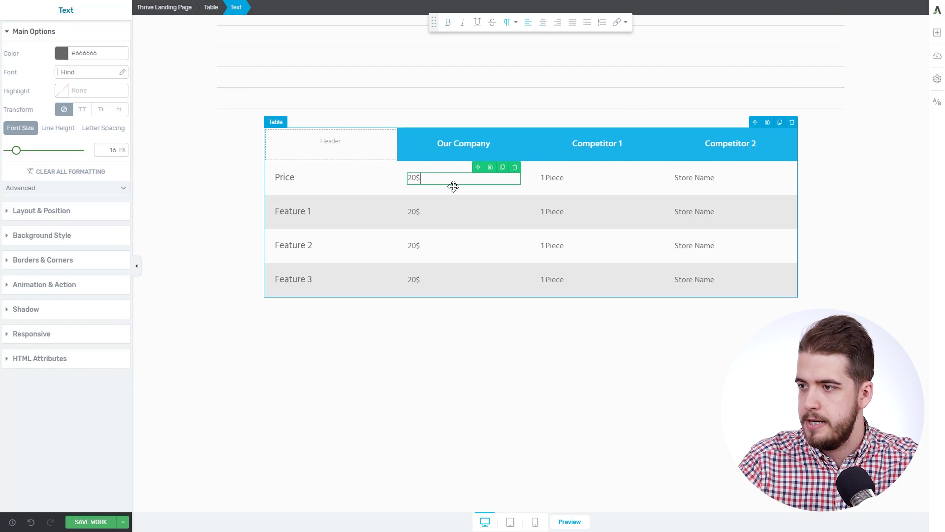
pyautogui.click(542, 22)
pyautogui.click(579, 181)
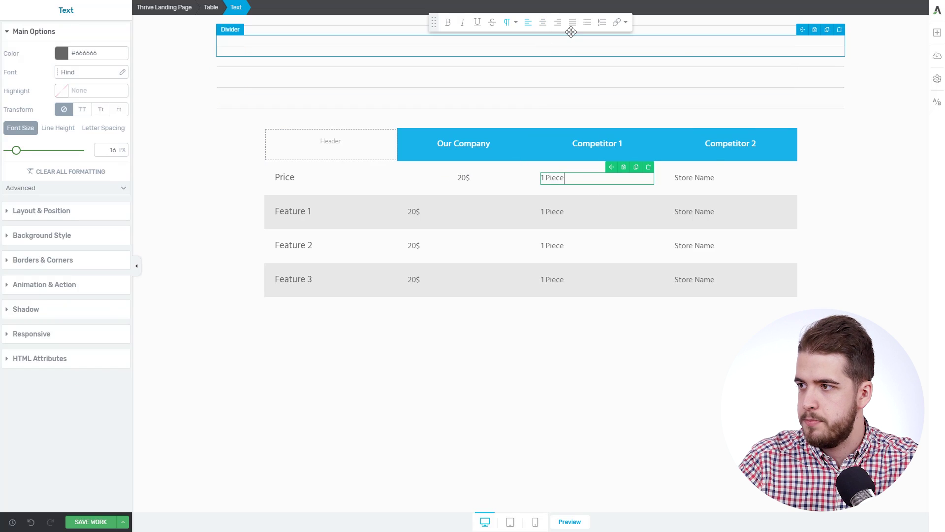
pyautogui.click(542, 23)
pyautogui.click(700, 178)
pyautogui.click(543, 23)
# - Enlarge the Our Company 20$ price to 22 px
pyautogui.click(471, 180)
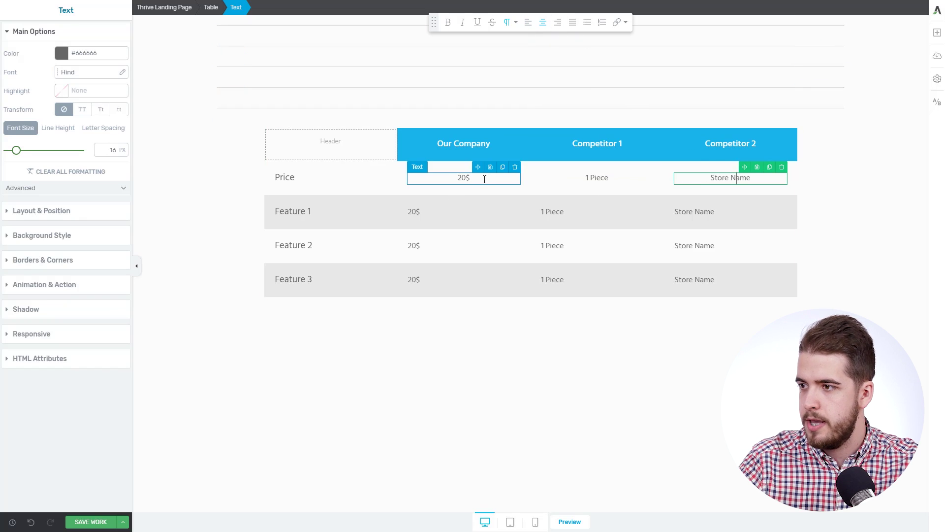
pyautogui.moveTo(471, 178); pyautogui.dragTo(441, 179)
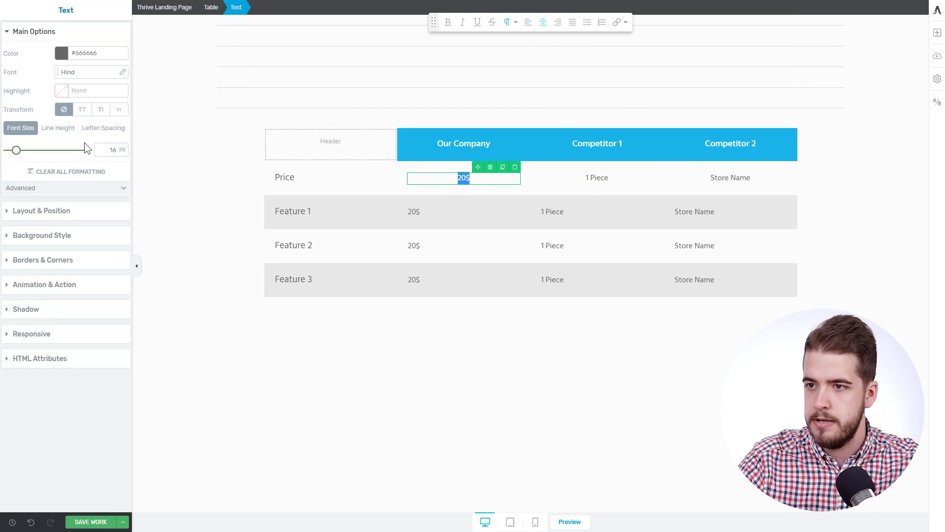
pyautogui.click(24, 150)
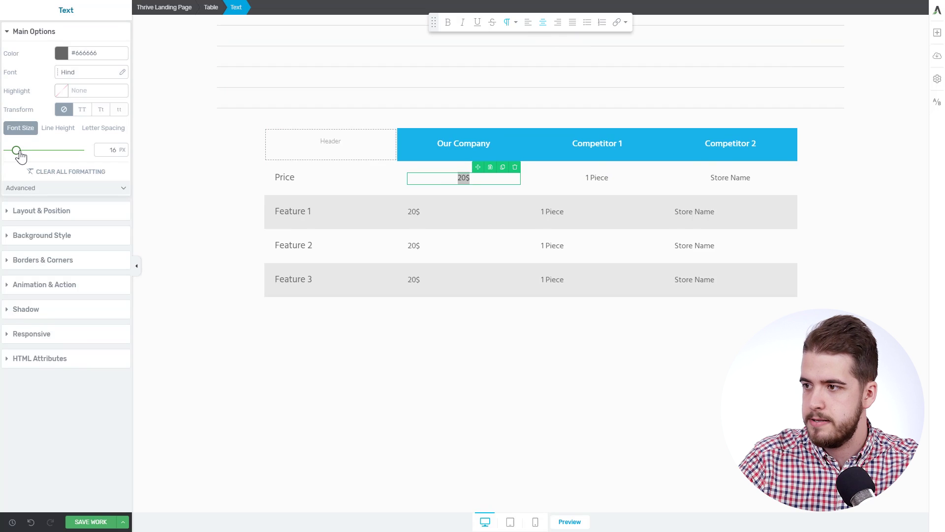
pyautogui.click(441, 426)
pyautogui.click(433, 177)
pyautogui.moveTo(433, 178); pyautogui.dragTo(433, 405)
pyautogui.click(450, 350)
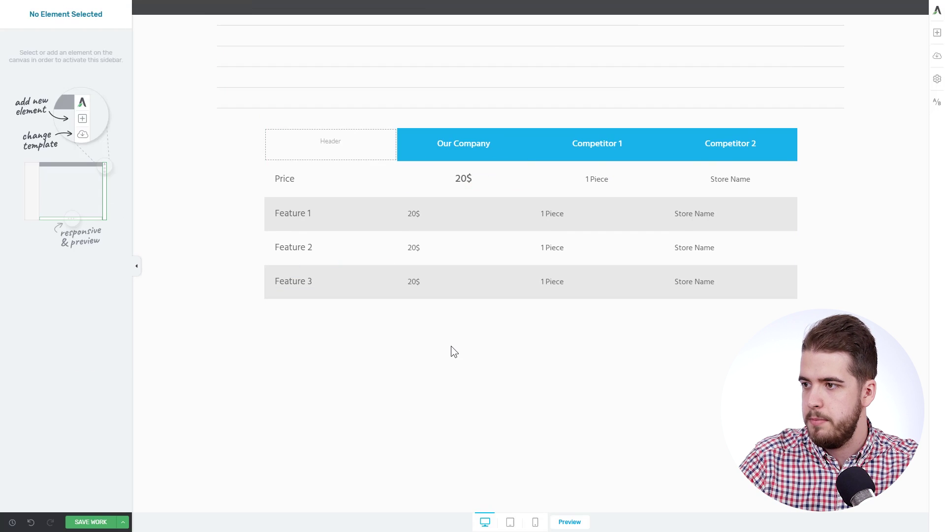
pyautogui.click(325, 186)
pyautogui.moveTo(322, 184); pyautogui.dragTo(244, 302)
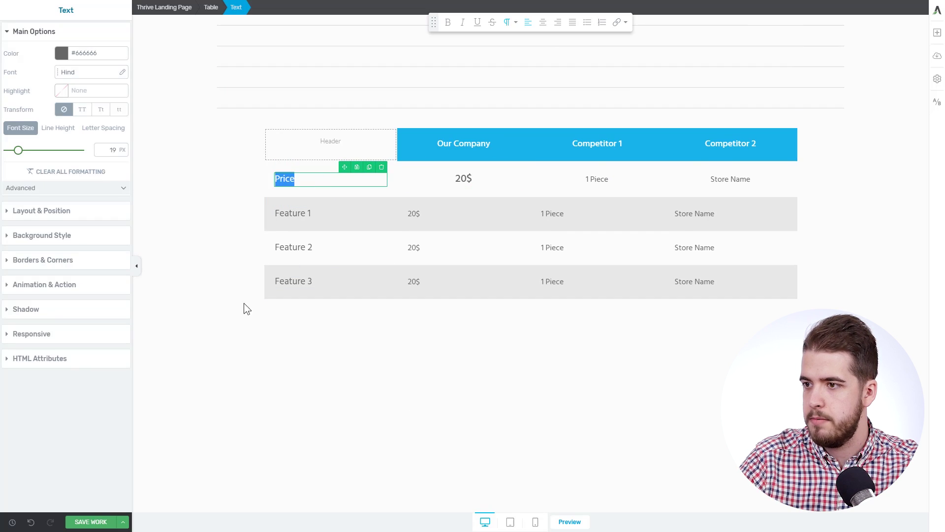
pyautogui.click(297, 314)
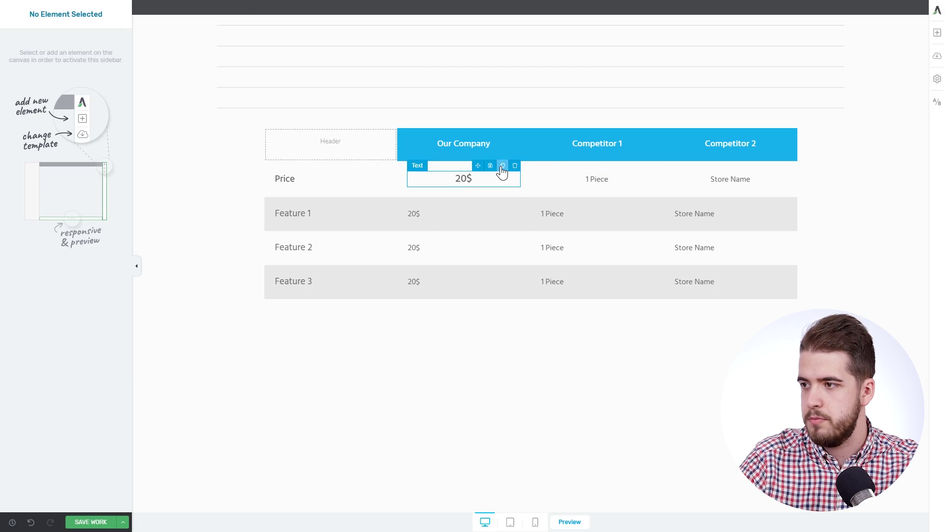
# - Copy the 20$ price into both Competitor cells, deleting 1 Piece and Store Name
pyautogui.doubleClick(503, 166)
pyautogui.click(470, 197)
pyautogui.moveTo(471, 196); pyautogui.dragTo(576, 192)
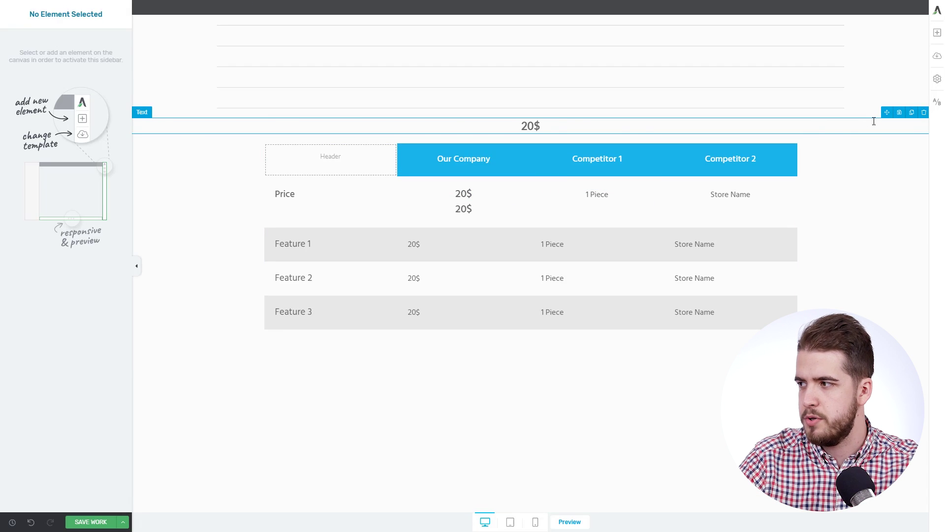
pyautogui.click(923, 114)
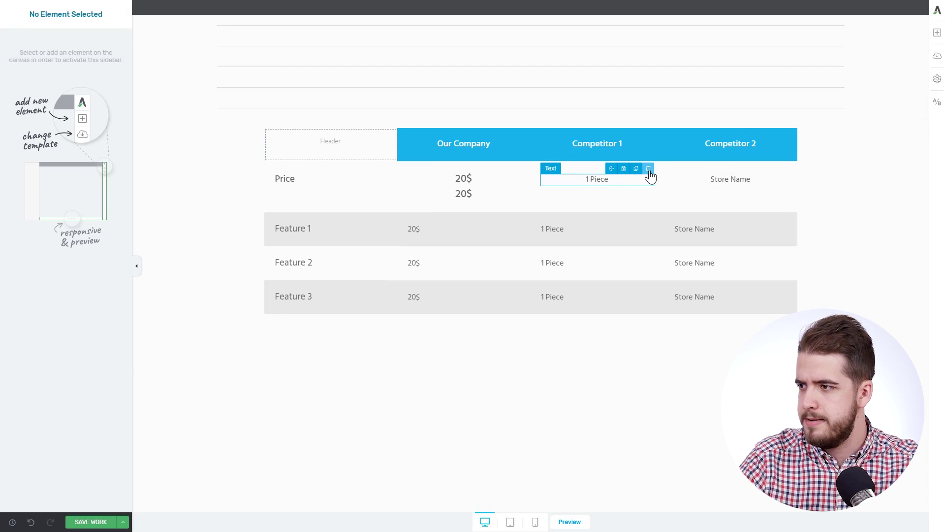
pyautogui.click(649, 169)
pyautogui.click(783, 170)
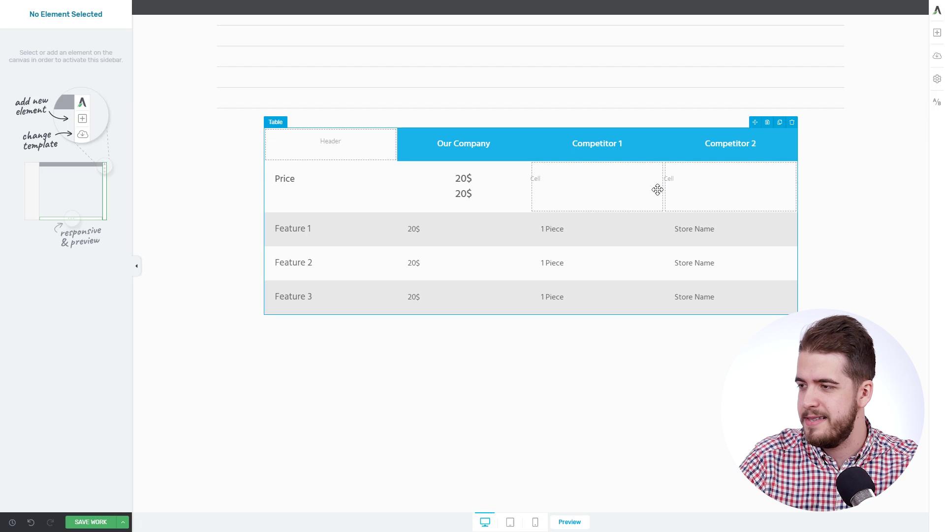
pyautogui.click(502, 182)
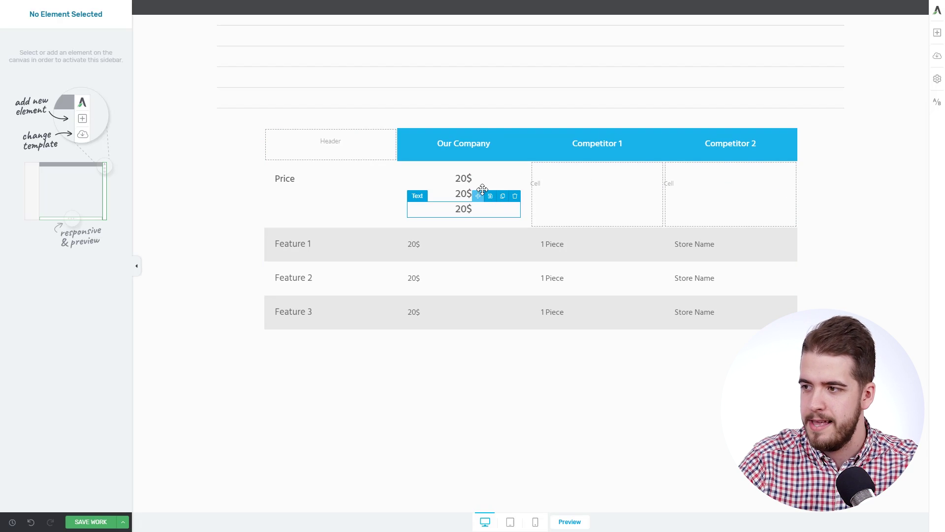
pyautogui.moveTo(492, 185); pyautogui.dragTo(723, 192)
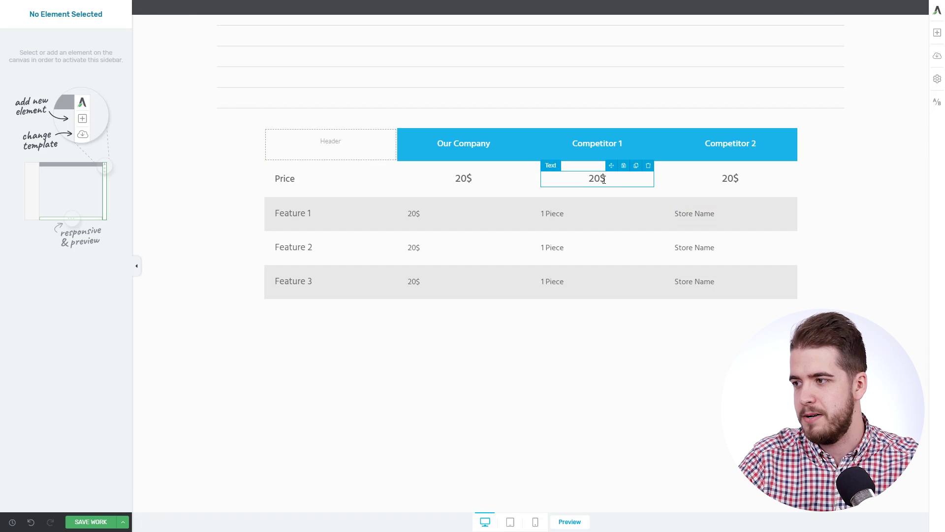
# - Change the copied prices to 35$ for Competitor 1 and 40$ for Competitor 2
pyautogui.click(606, 182)
pyautogui.write('35$')
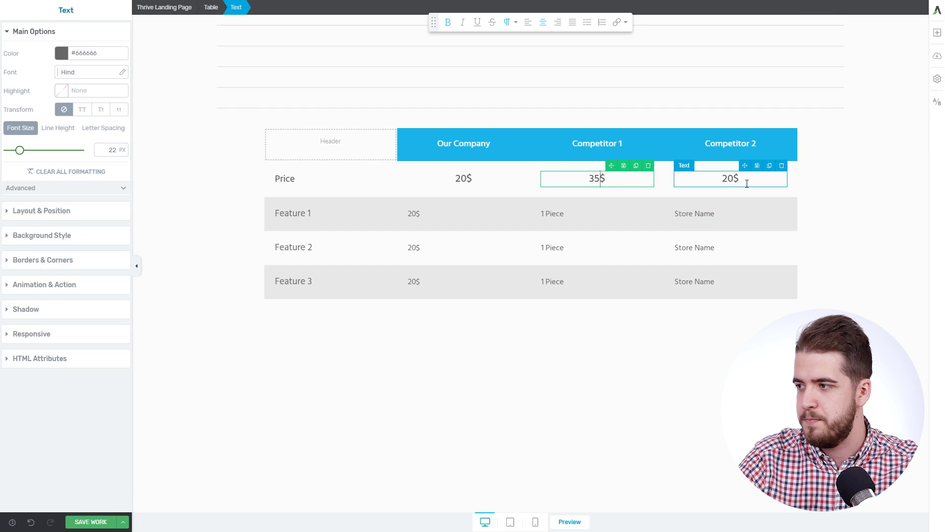
pyautogui.click(735, 180)
pyautogui.write('40')
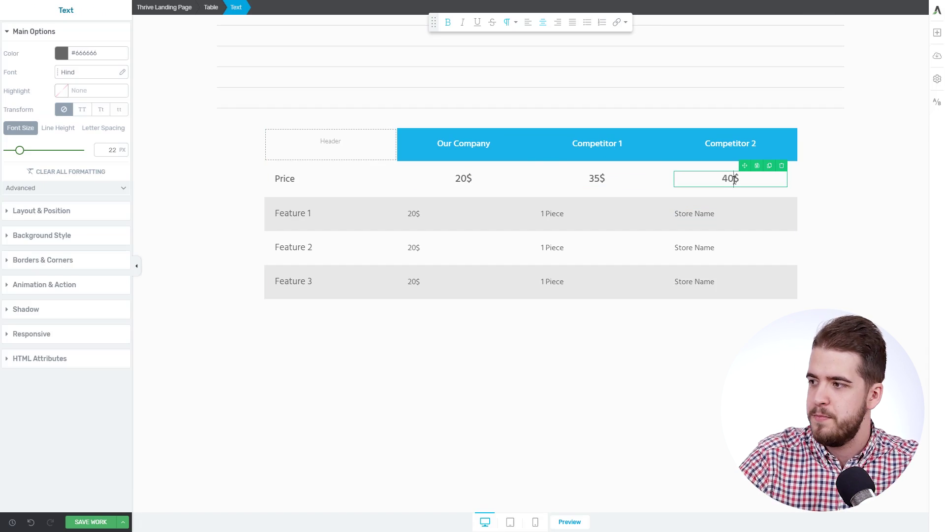
pyautogui.click(651, 434)
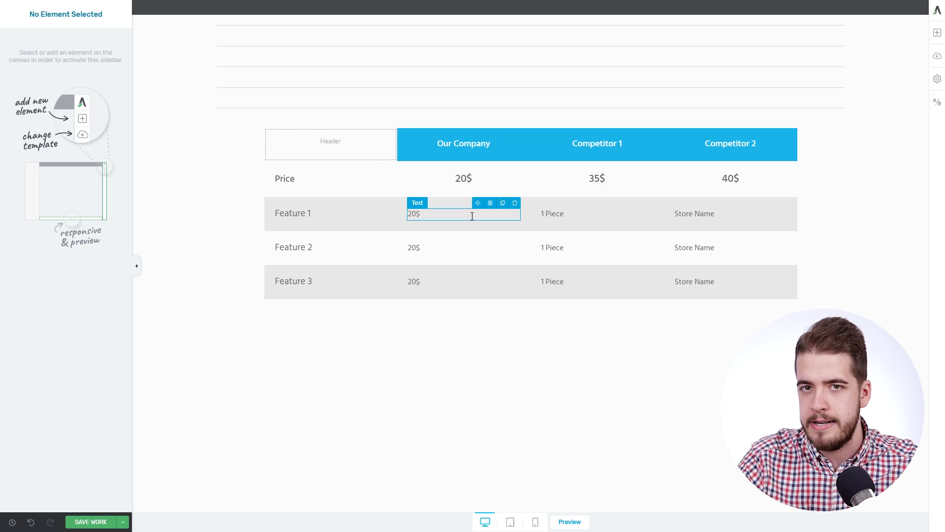
# - Delete the 20$, 1 Piece and Store Name placeholders from all three feature rows
pyautogui.click(516, 203)
pyautogui.click(515, 237)
pyautogui.click(515, 271)
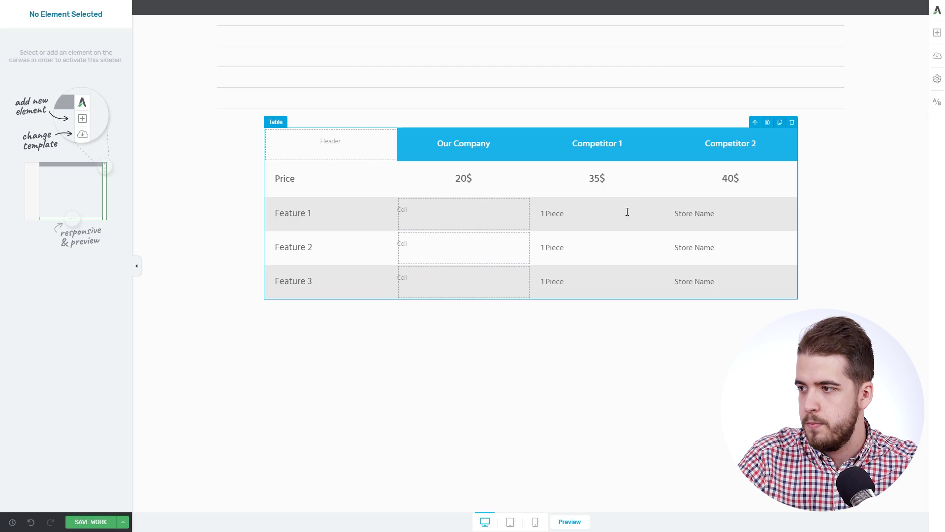
pyautogui.click(649, 203)
pyautogui.click(649, 237)
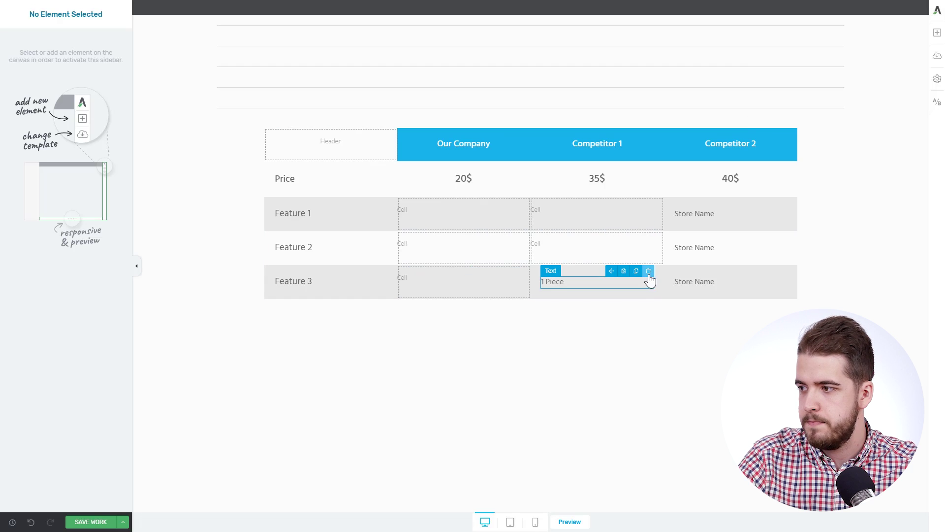
pyautogui.click(648, 271)
pyautogui.click(782, 203)
pyautogui.click(782, 237)
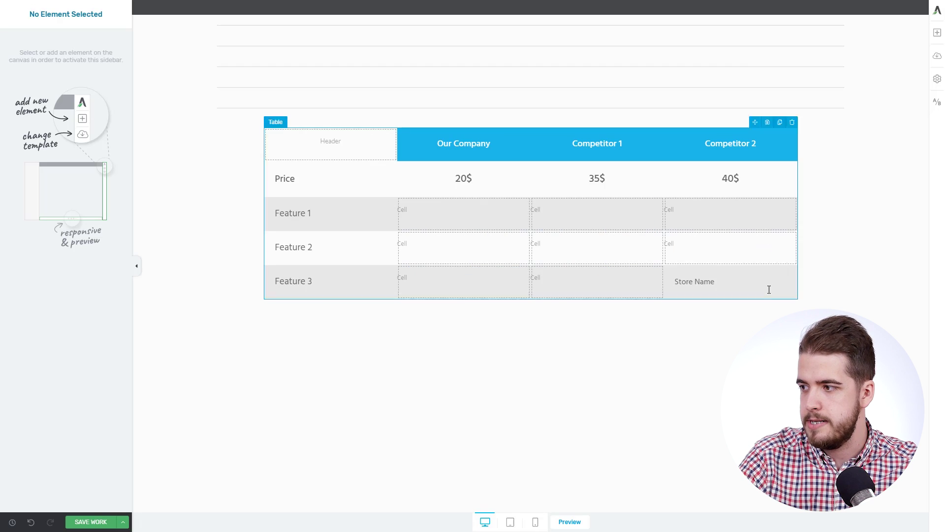
pyautogui.click(782, 271)
# - Place an Icon element in Our Company's Feature 1 cell, set to the circled check mark
pyautogui.click(934, 35)
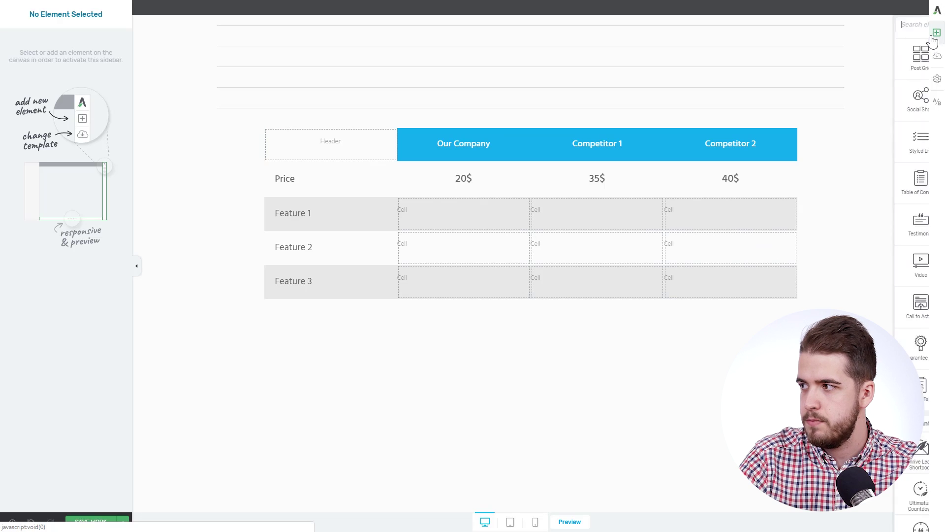
pyautogui.scroll(-5, 859, 140)
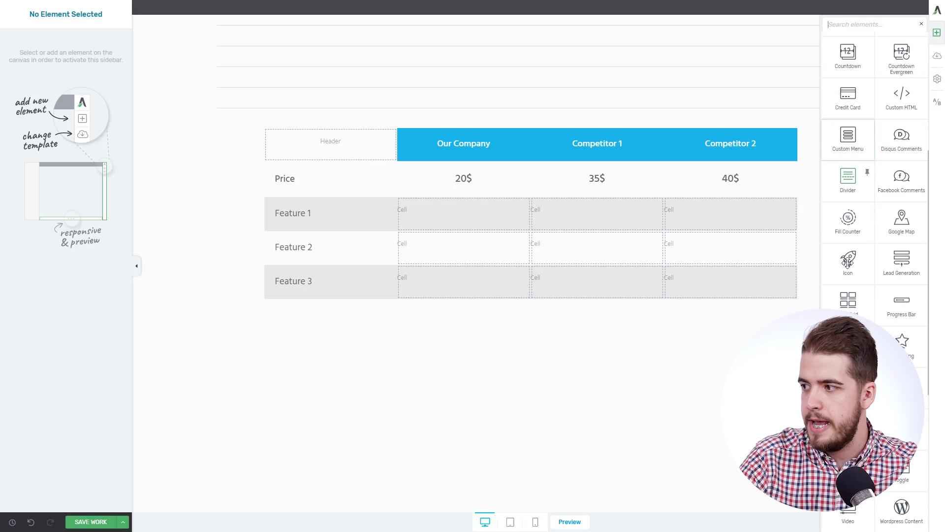
pyautogui.moveTo(851, 261); pyautogui.dragTo(465, 223)
pyautogui.click(474, 231)
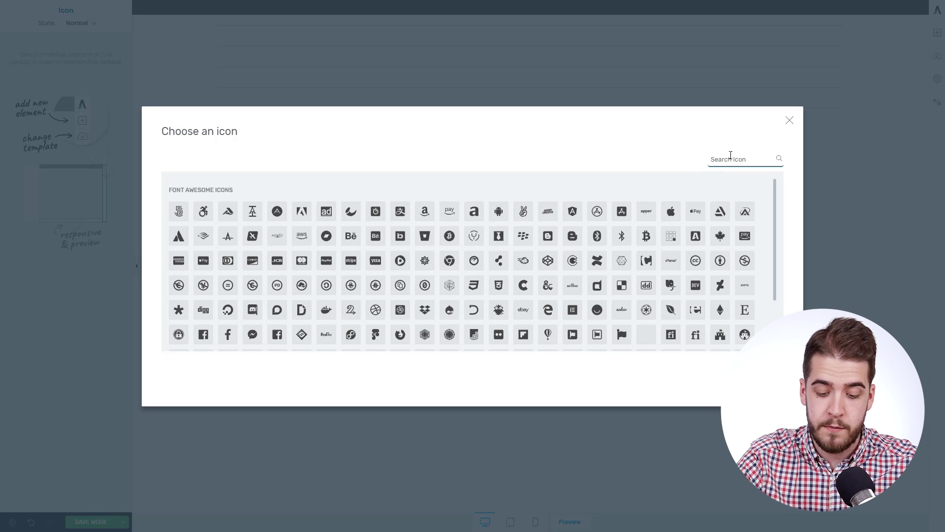
pyautogui.click(731, 159)
pyautogui.write('check')
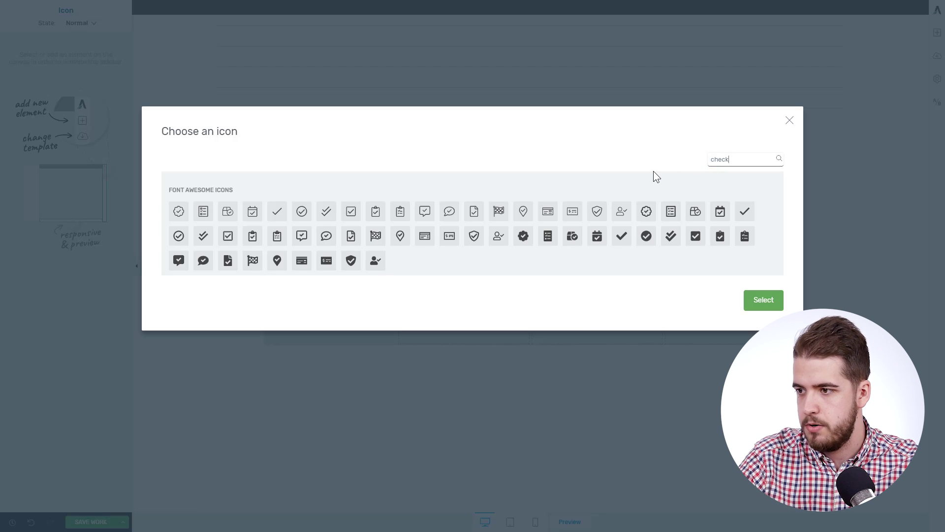
pyautogui.click(178, 237)
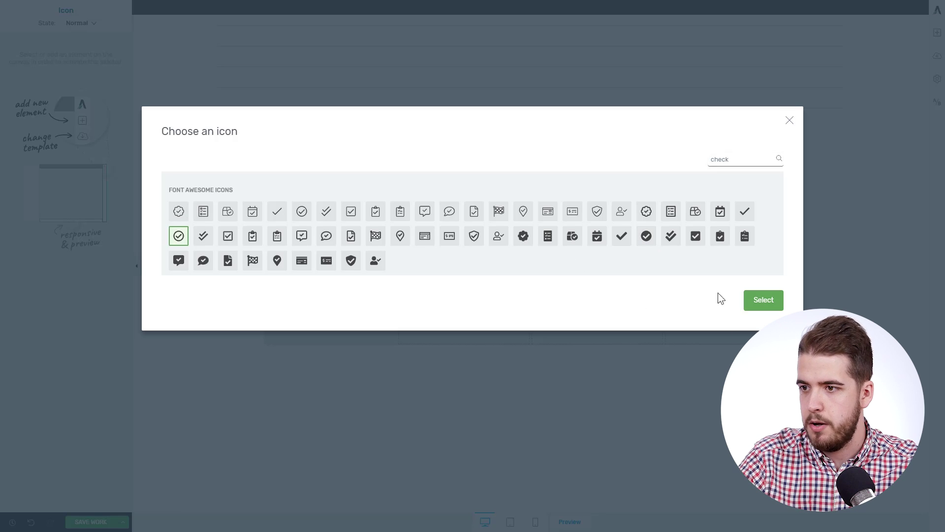
pyautogui.click(763, 300)
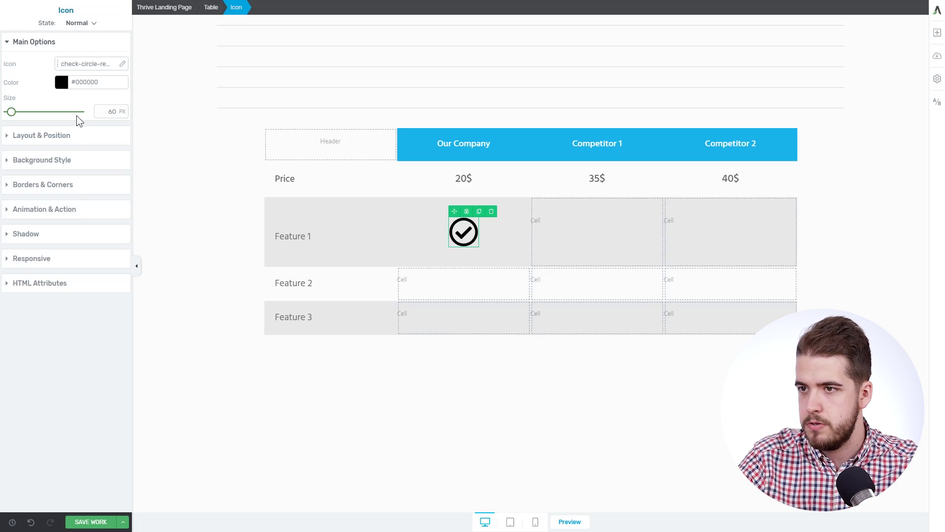
# - Shrink the check icon in Our Company's Feature 1 cell, then reselect it
pyautogui.moveTo(11, 112); pyautogui.dragTo(9, 112)
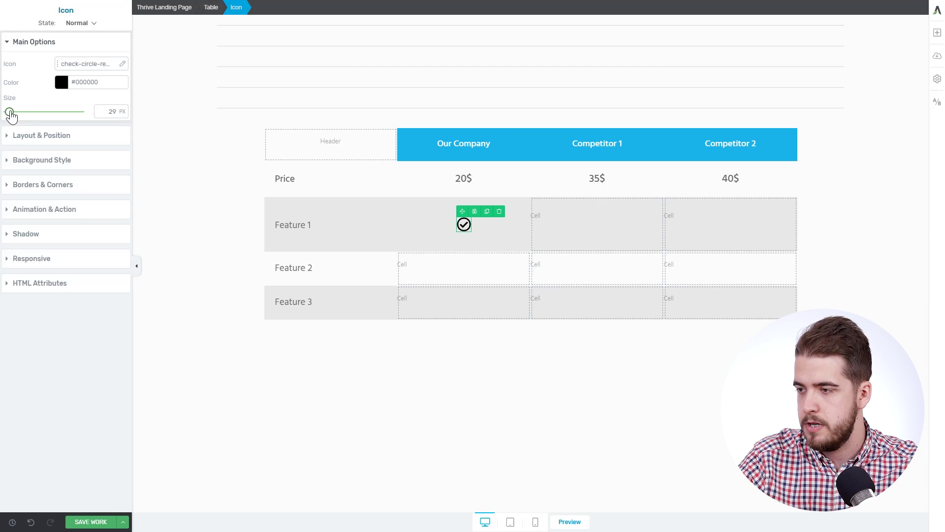
pyautogui.click(204, 374)
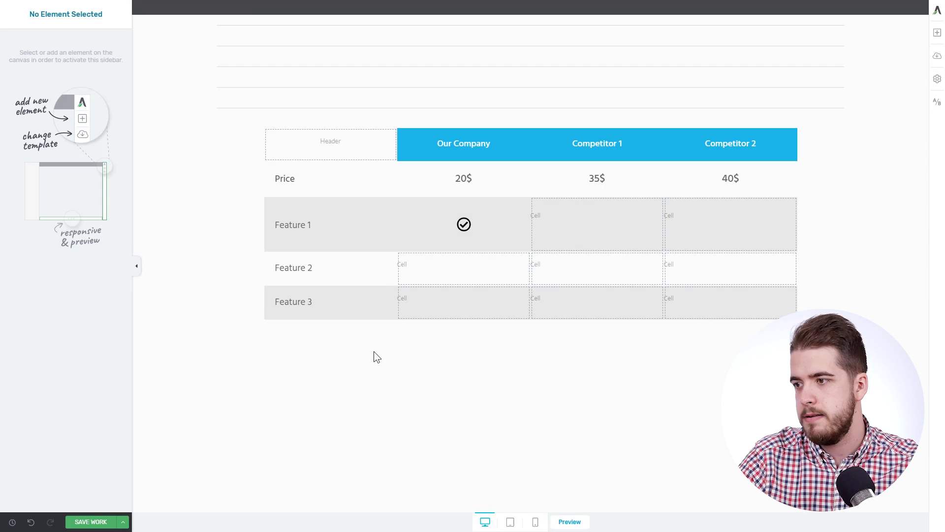
pyautogui.click(464, 224)
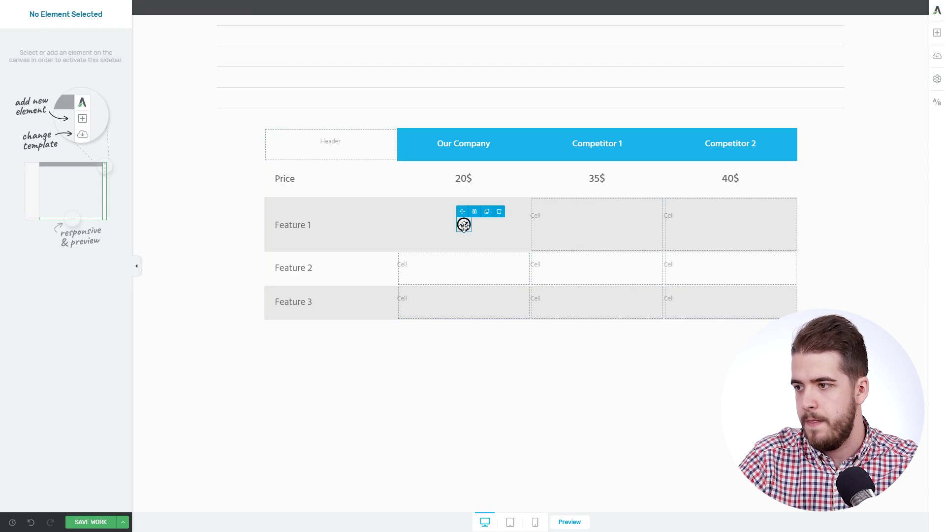
# - Colour the check icon green (#05a300) and save that green to My Colors
pyautogui.click(62, 82)
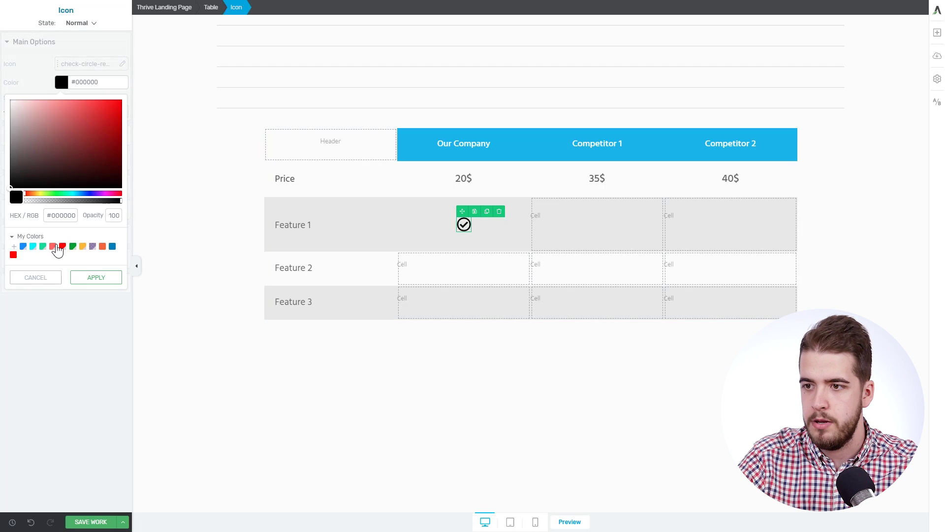
pyautogui.click(55, 193)
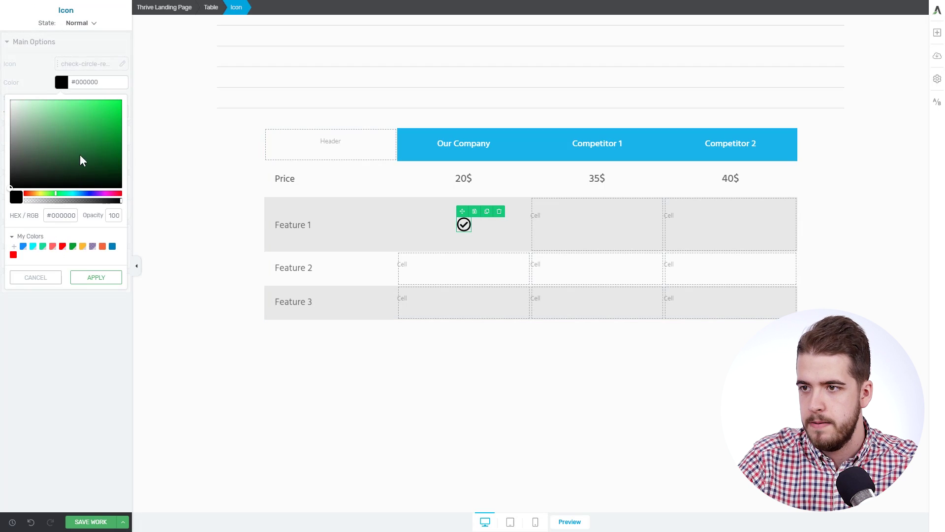
pyautogui.moveTo(79, 154)
pyautogui.mouseDown()
pyautogui.moveTo(120, 104)
pyautogui.moveTo(123, 132)
pyautogui.mouseUp()
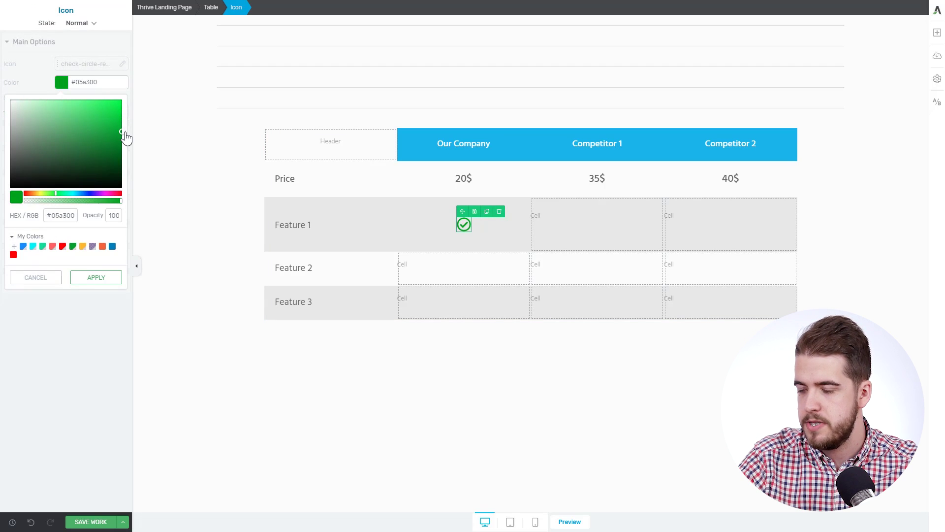
pyautogui.click(18, 246)
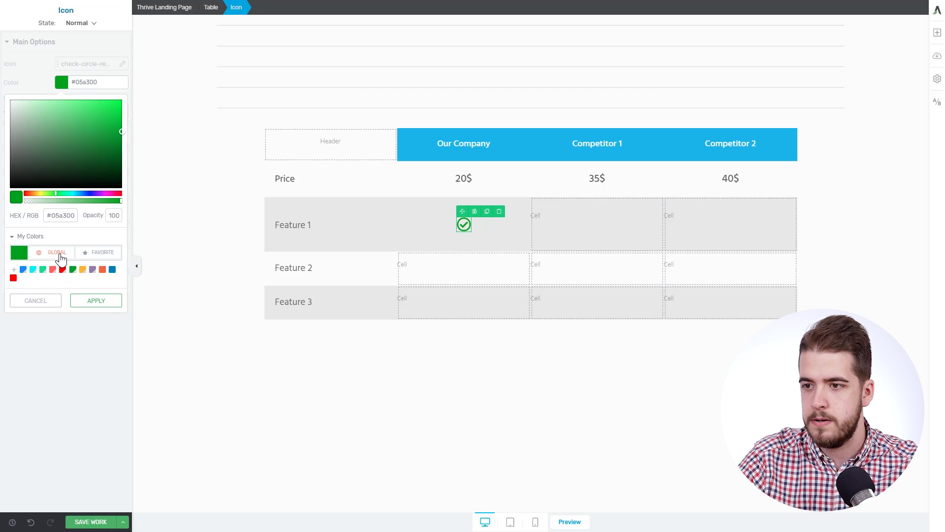
pyautogui.click(99, 301)
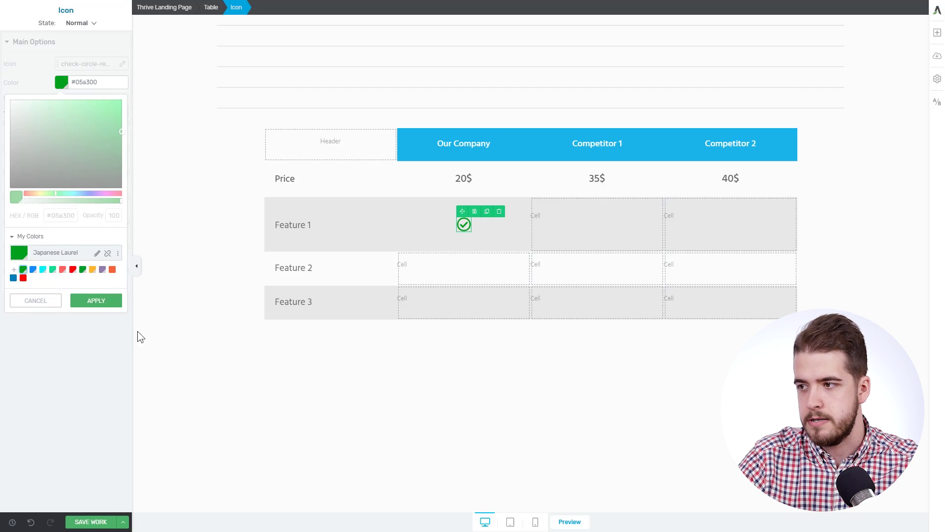
# - Duplicate the green check and drag copies into the competitor cells and Our Company's Feature 2
pyautogui.click(312, 398)
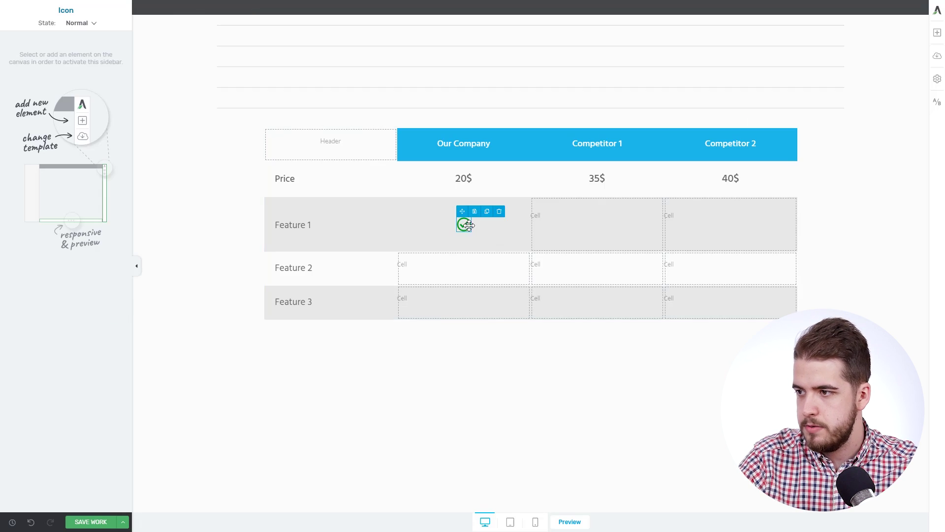
pyautogui.click(487, 212)
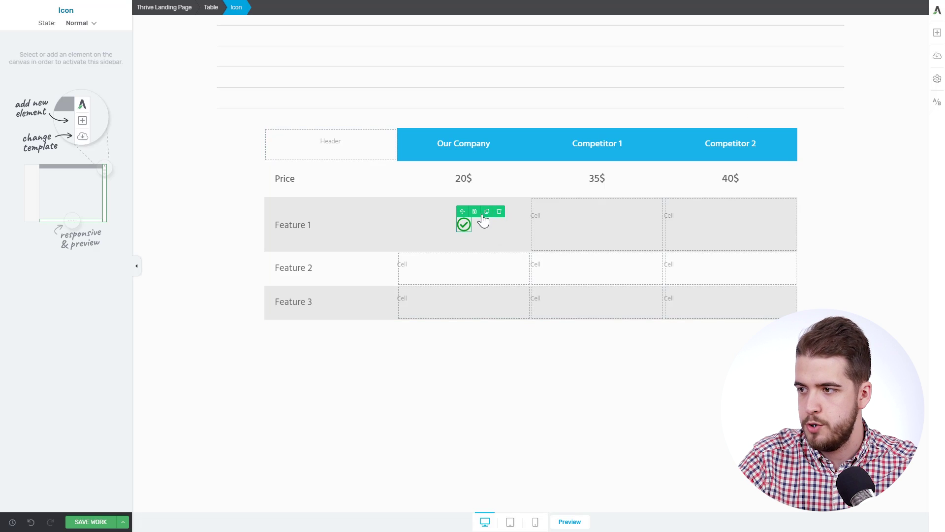
pyautogui.click(487, 211)
pyautogui.click(487, 212)
pyautogui.click(489, 456)
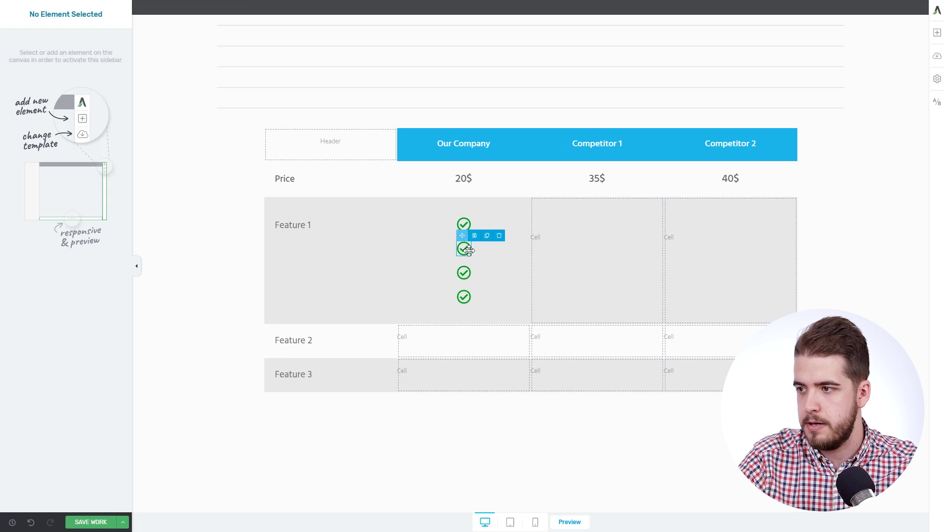
pyautogui.moveTo(462, 238); pyautogui.dragTo(589, 251)
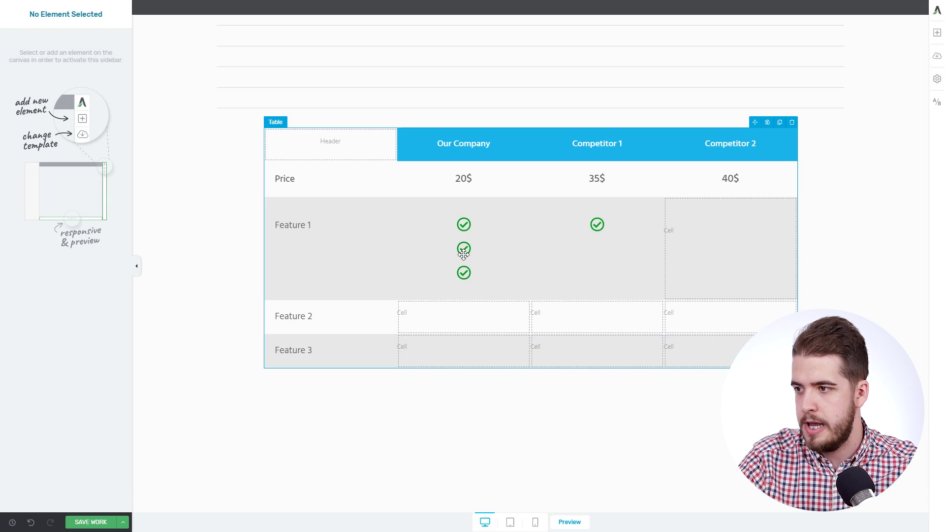
pyautogui.moveTo(464, 236); pyautogui.dragTo(719, 247)
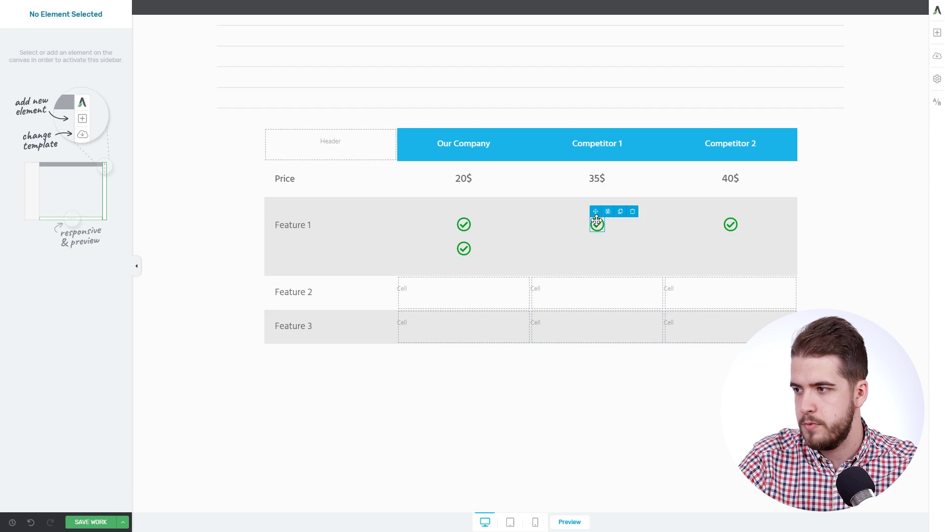
pyautogui.moveTo(584, 239); pyautogui.dragTo(443, 301)
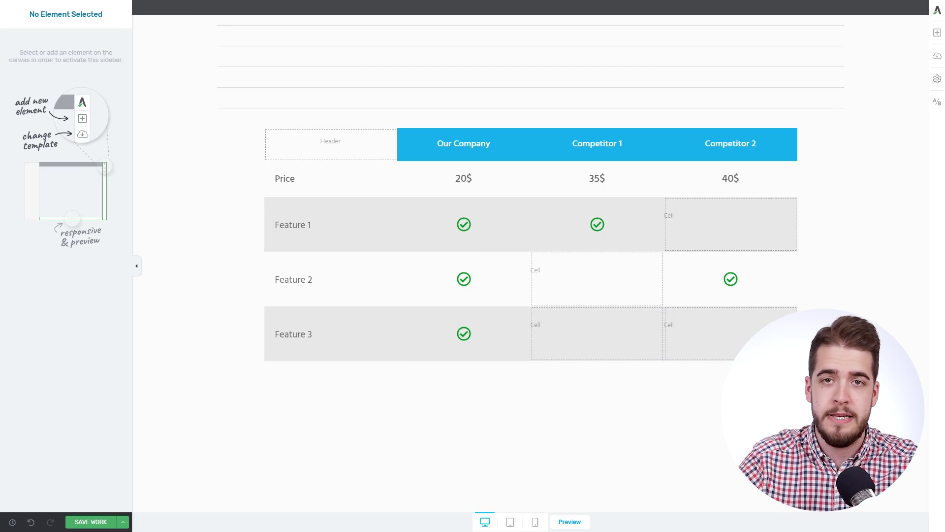
# - Add an Icon element to Competitor 1's Feature 2 cell
pyautogui.click(937, 33)
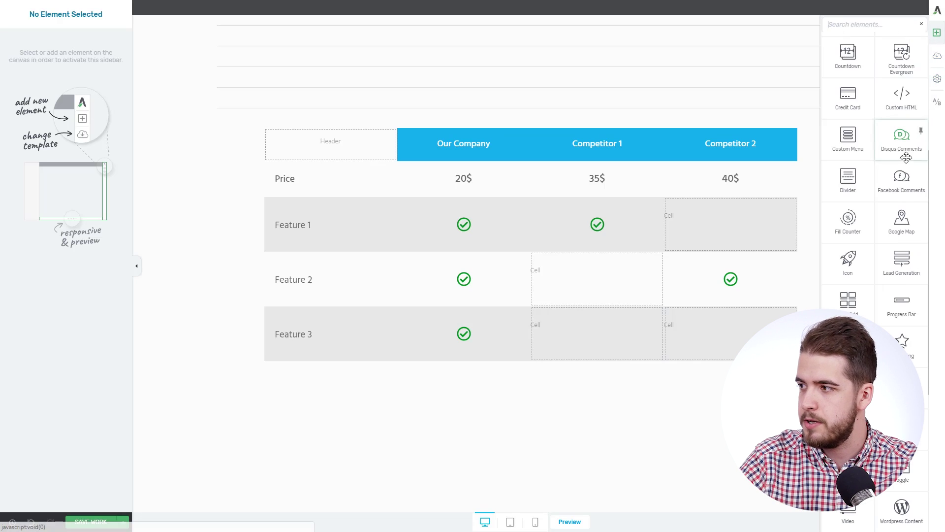
pyautogui.moveTo(851, 249); pyautogui.dragTo(601, 278)
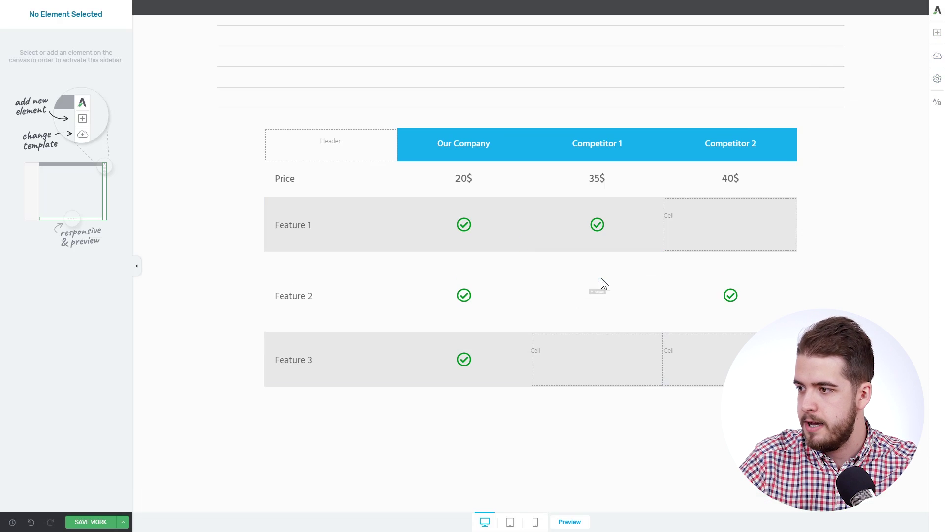
pyautogui.click(603, 285)
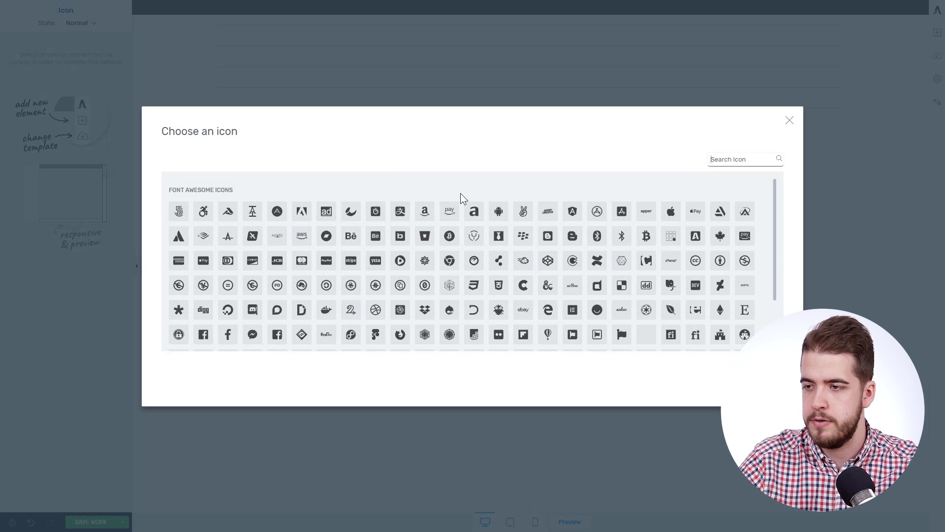
# - Search the icon library for 'ban' and use the circled ban-regular icon
pyautogui.click(741, 160)
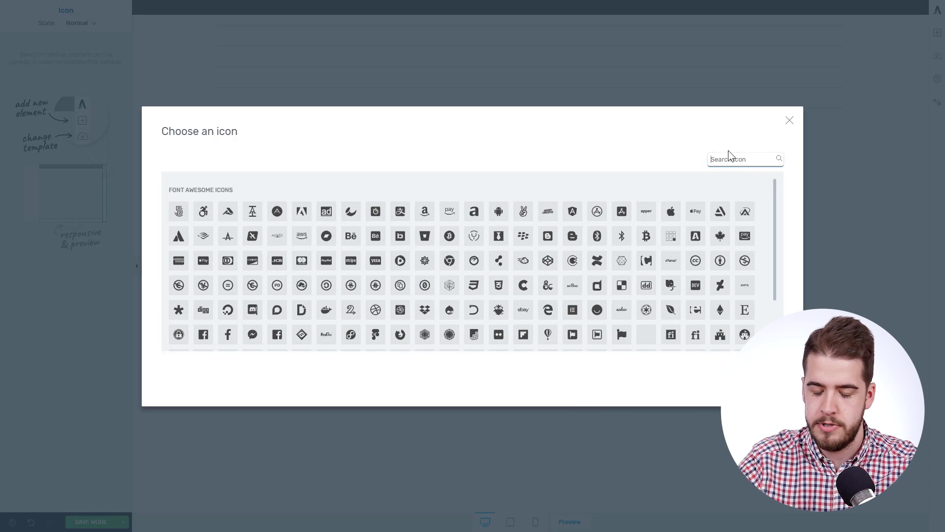
pyautogui.write('b')
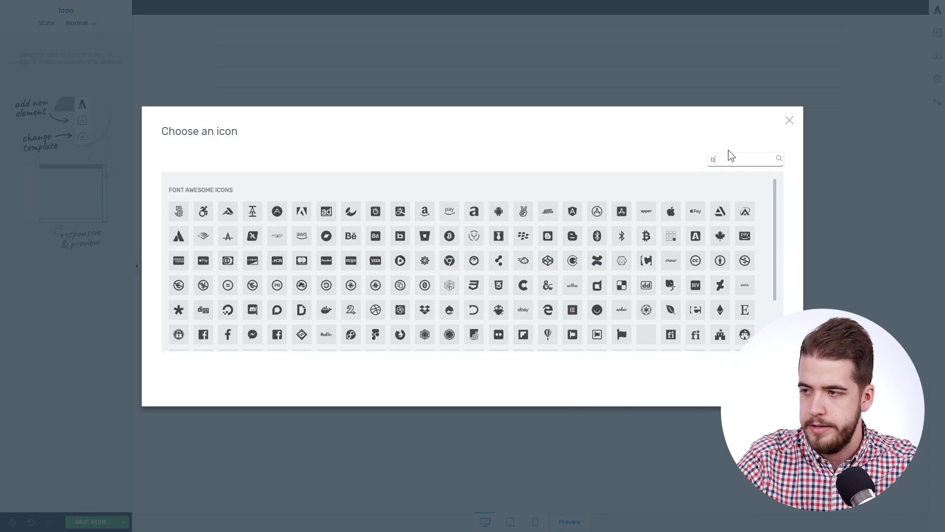
pyautogui.write('an')
pyautogui.click(302, 211)
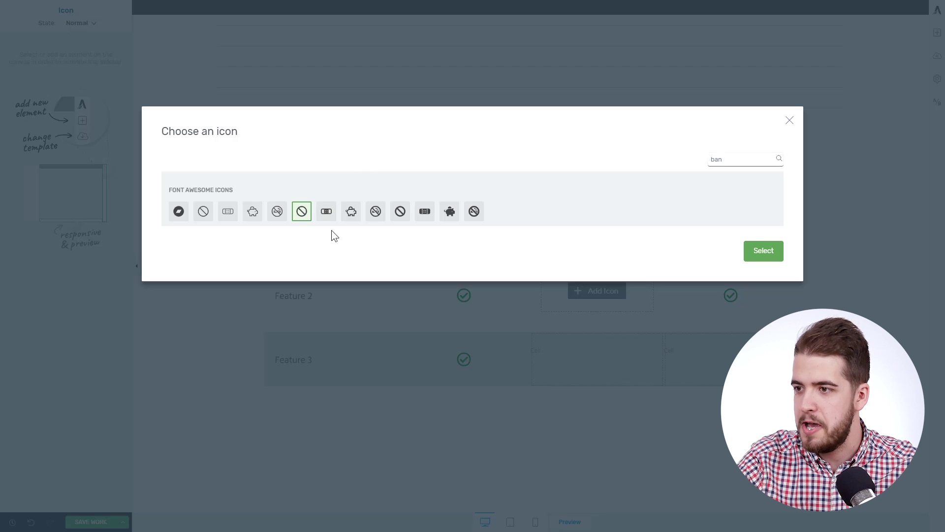
pyautogui.doubleClick(717, 159)
pyautogui.moveTo(717, 159); pyautogui.dragTo(710, 161)
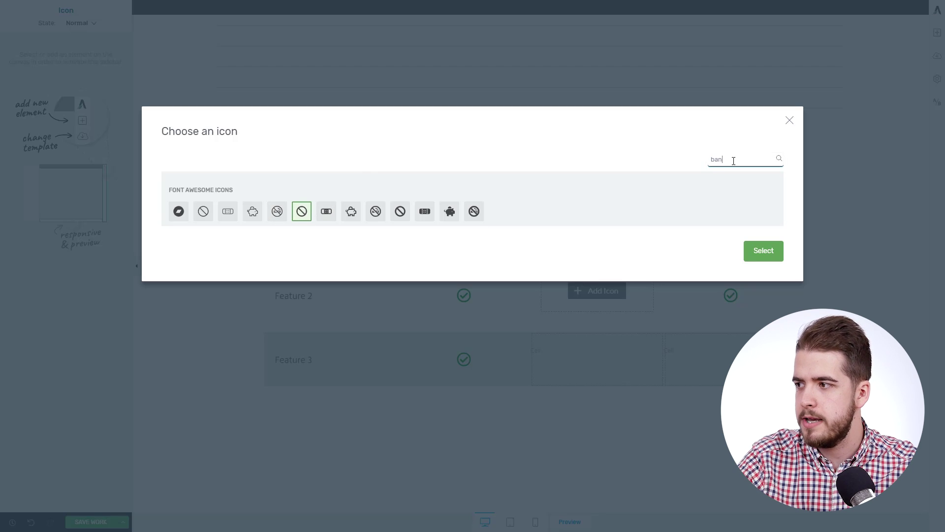
pyautogui.click(295, 216)
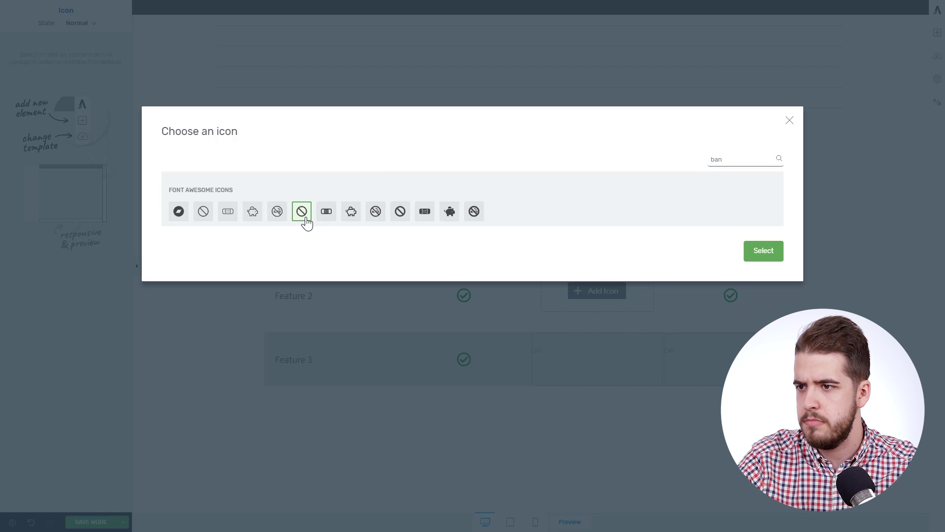
pyautogui.doubleClick(735, 157)
pyautogui.click(735, 157)
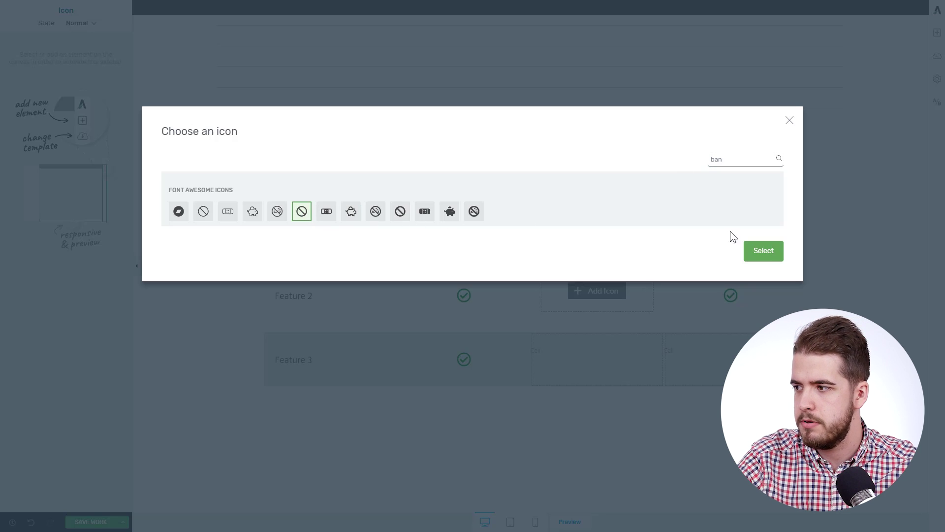
pyautogui.click(768, 254)
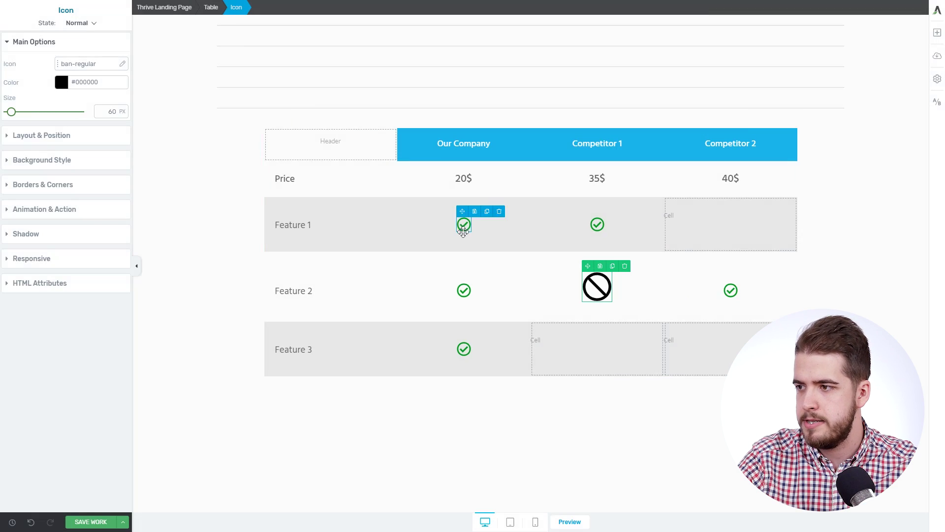
# - Set the ban icon's size to 29 px, matching the check icons
pyautogui.click(464, 224)
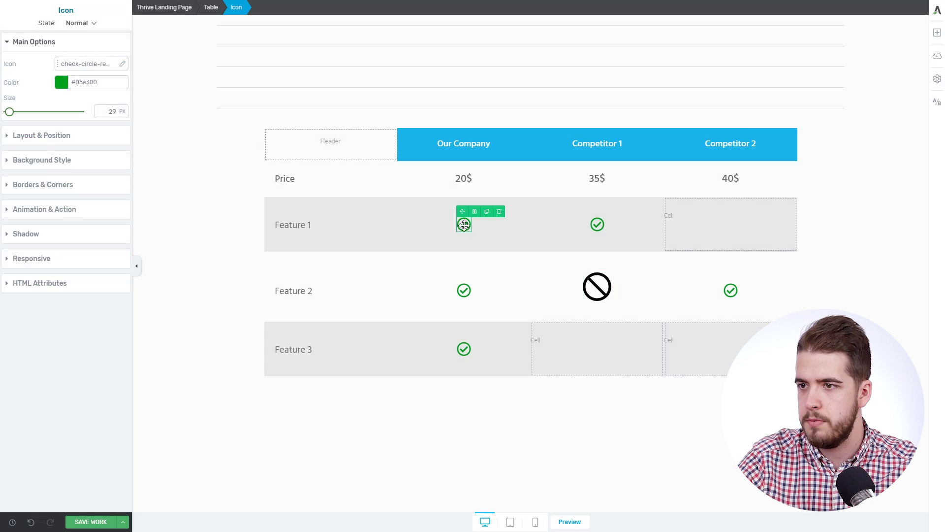
pyautogui.click(586, 294)
pyautogui.doubleClick(115, 112)
pyautogui.write('2')
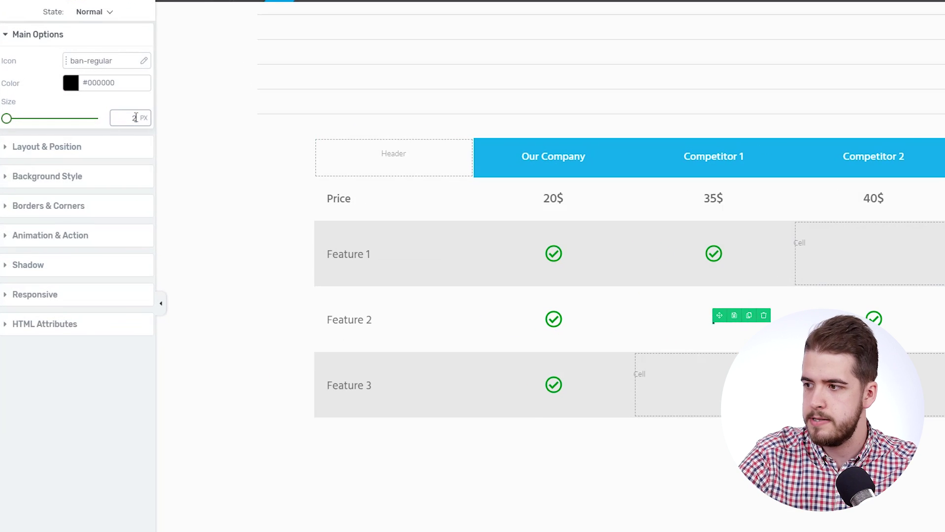
pyautogui.write('9')
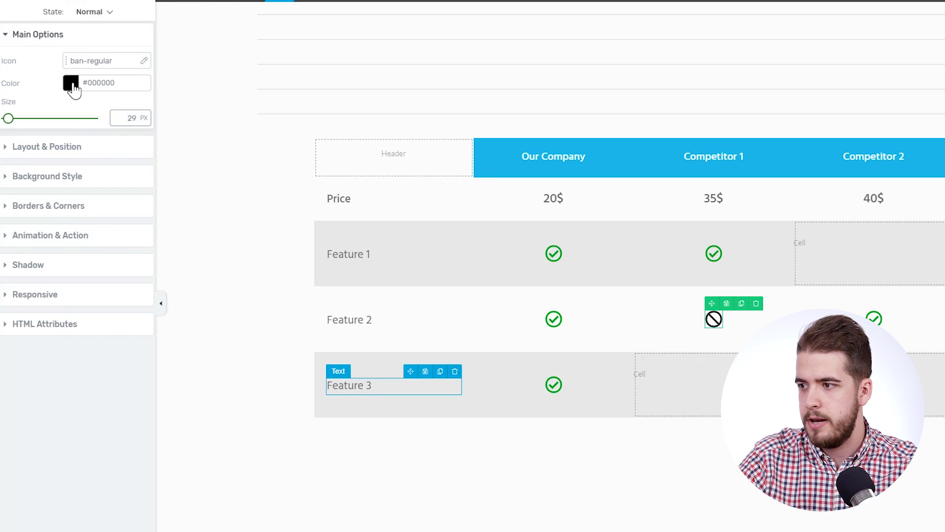
# - Colour the ban icon red (#ff0000) from My Colors
pyautogui.click(72, 84)
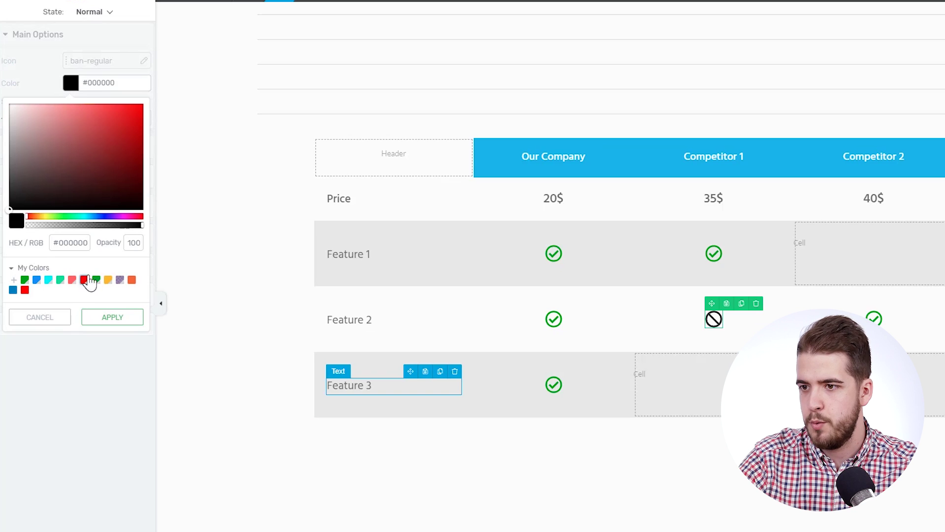
pyautogui.click(84, 279)
pyautogui.click(112, 345)
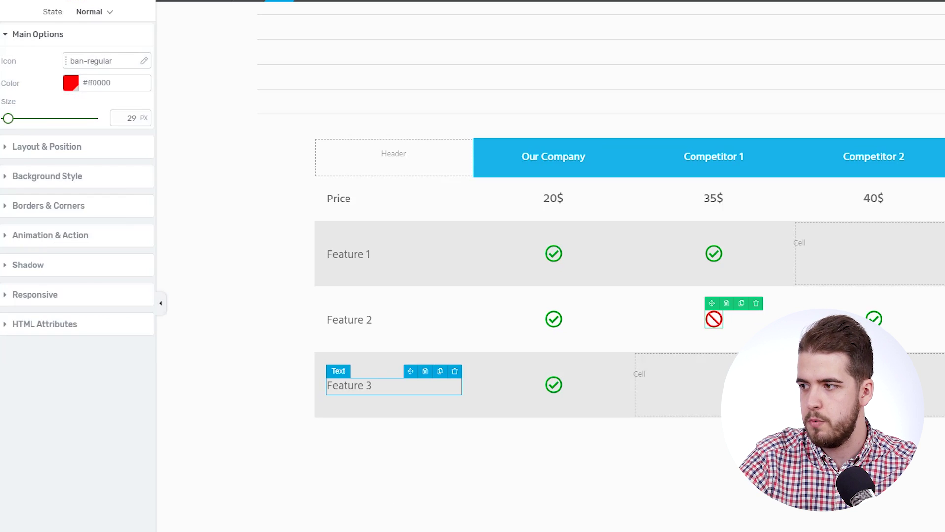
pyautogui.click(275, 345)
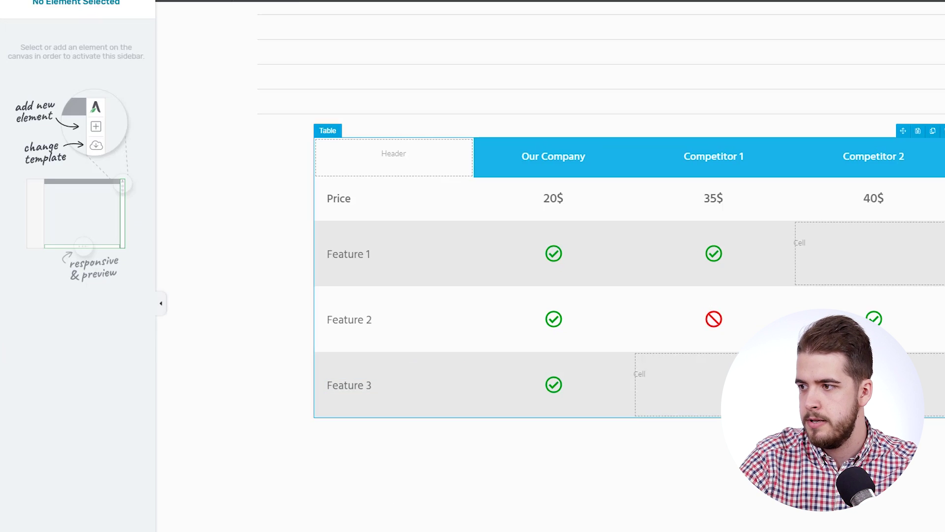
# - Duplicate the red ban icon into Competitor 2's Feature 1 and both competitors' Feature 3 cells
pyautogui.click(715, 319)
pyautogui.click(732, 300)
pyautogui.click(732, 300)
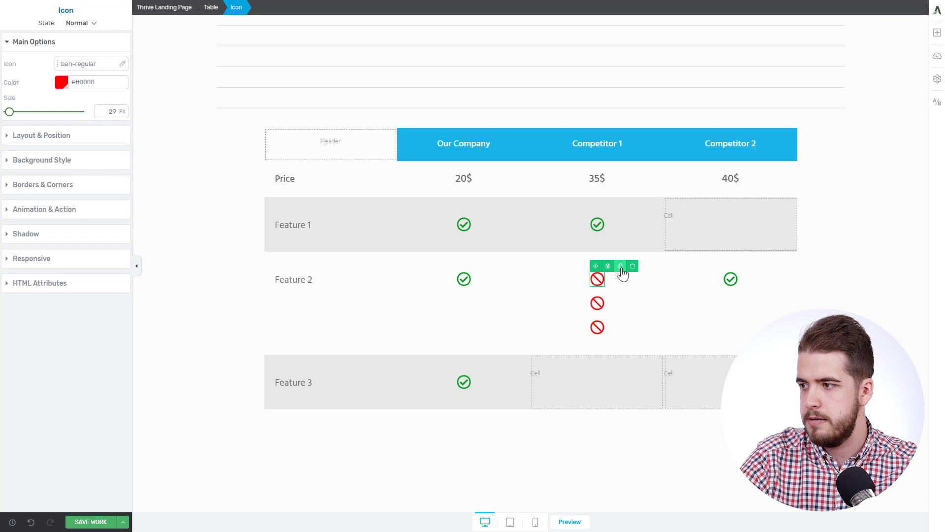
pyautogui.click(620, 266)
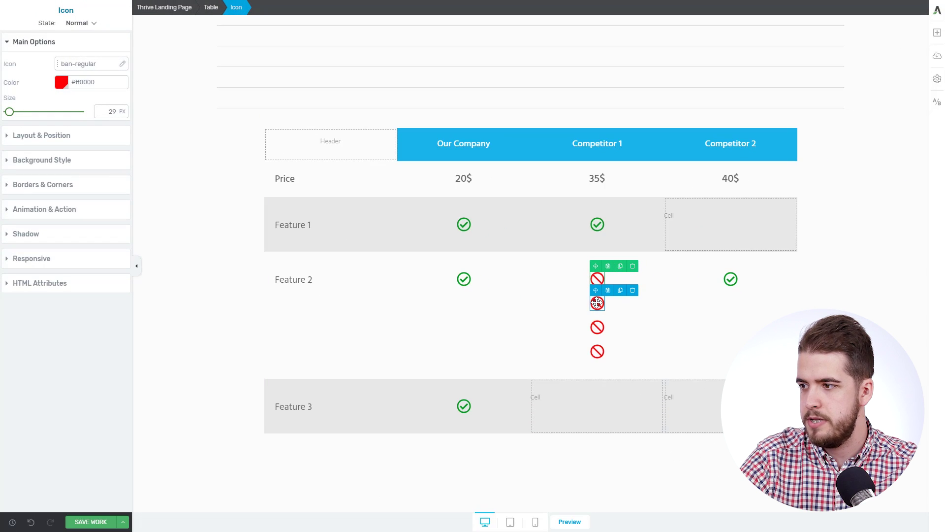
pyautogui.moveTo(596, 290); pyautogui.dragTo(692, 227)
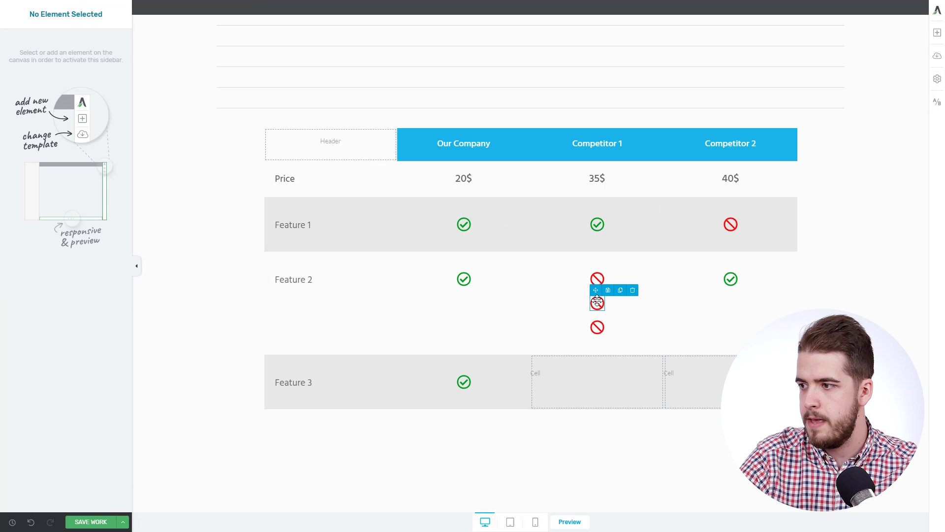
pyautogui.moveTo(597, 302); pyautogui.dragTo(605, 382)
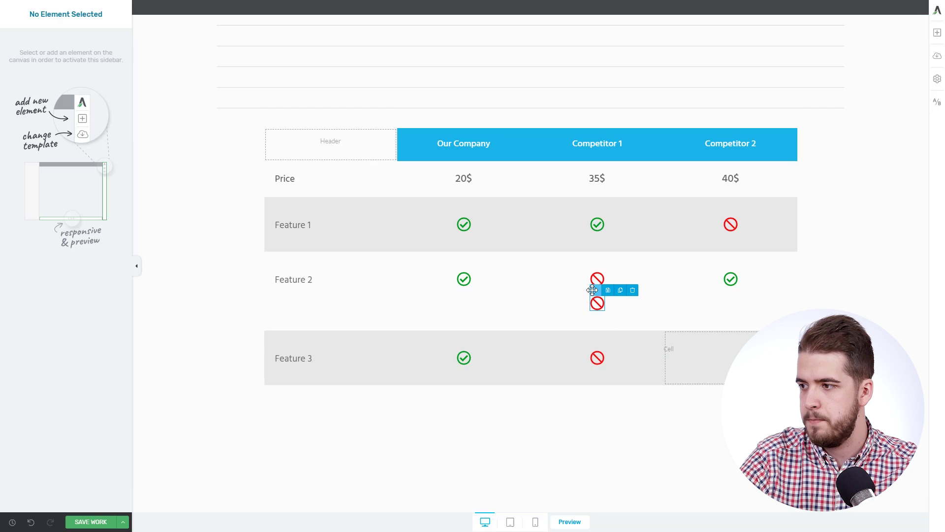
pyautogui.moveTo(597, 302); pyautogui.dragTo(726, 359)
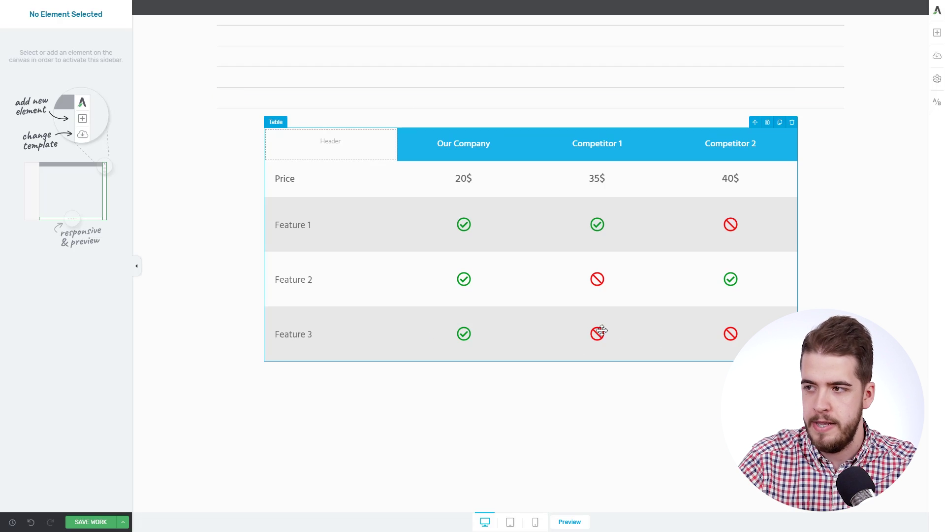
# - Enable 1 px solid inner cell borders in grey at 25% opacity
pyautogui.click(427, 279)
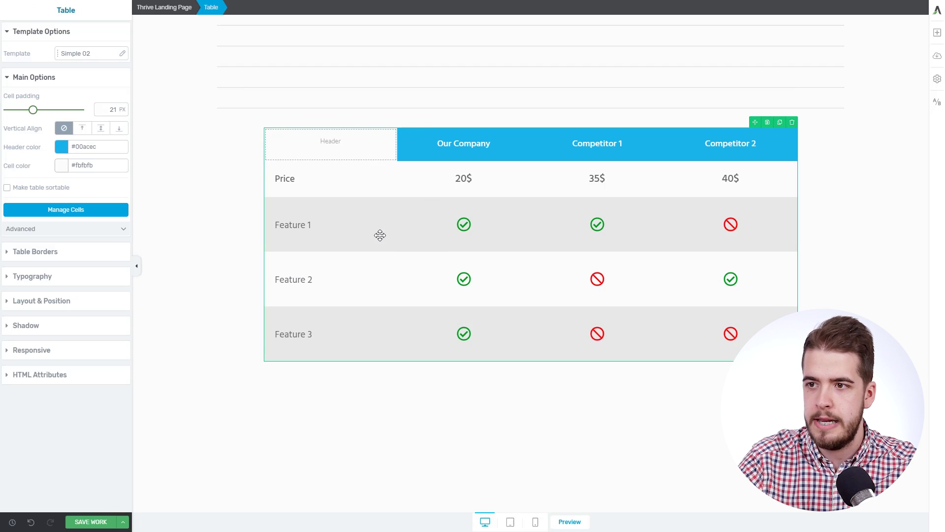
pyautogui.click(42, 252)
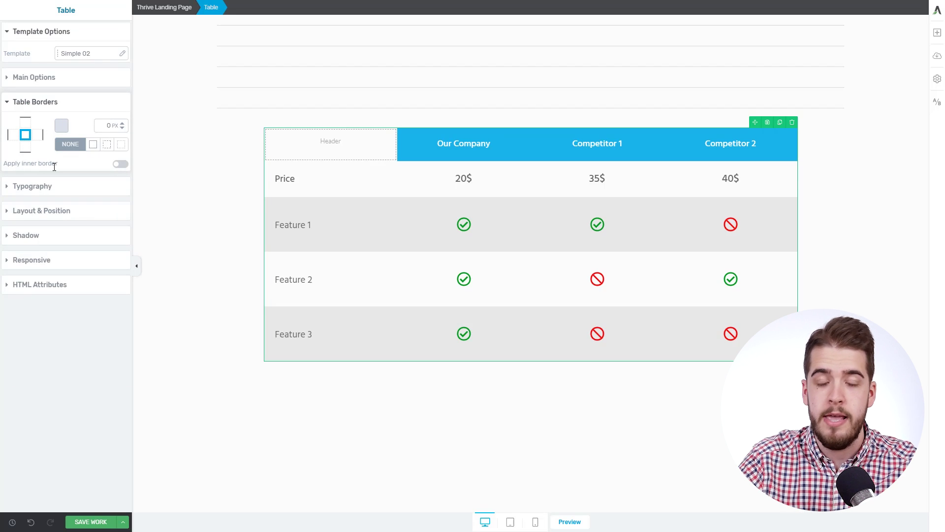
pyautogui.click(120, 164)
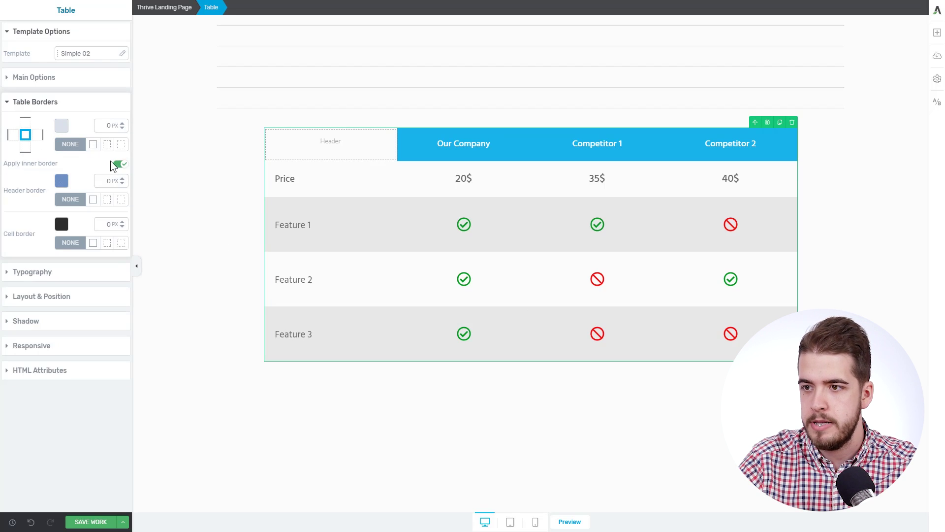
pyautogui.click(122, 222)
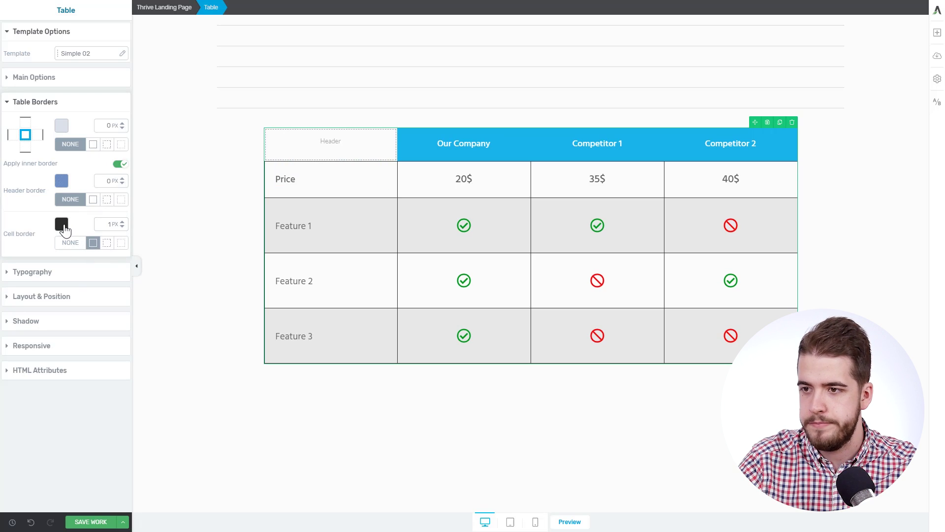
pyautogui.click(64, 227)
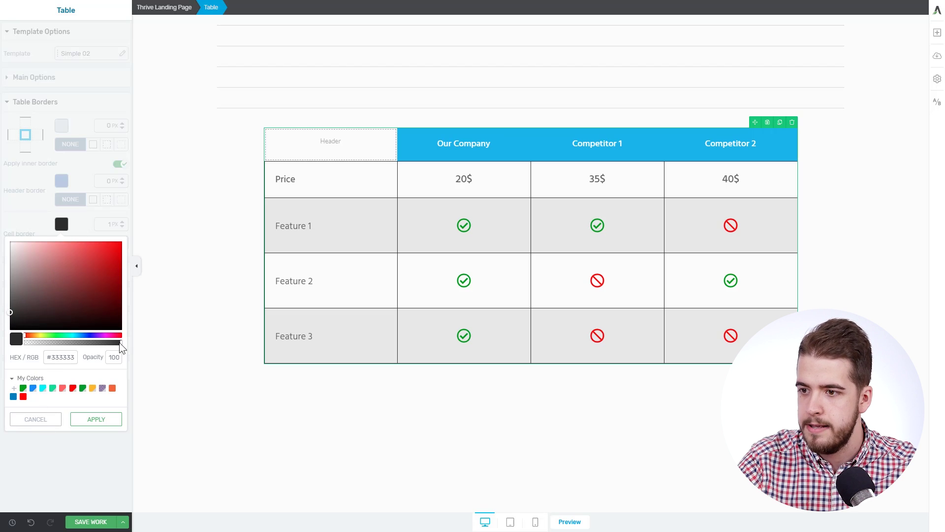
pyautogui.moveTo(121, 342); pyautogui.dragTo(51, 344)
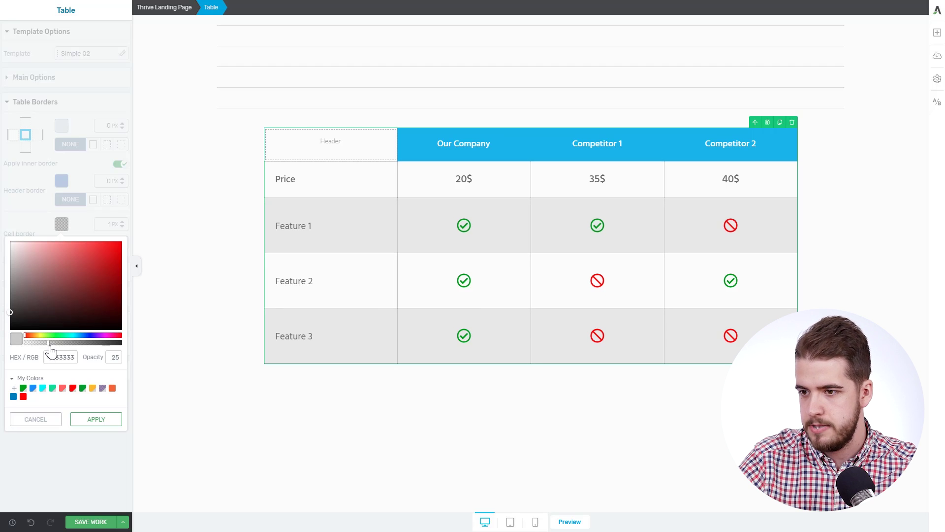
pyautogui.click(96, 419)
pyautogui.click(225, 426)
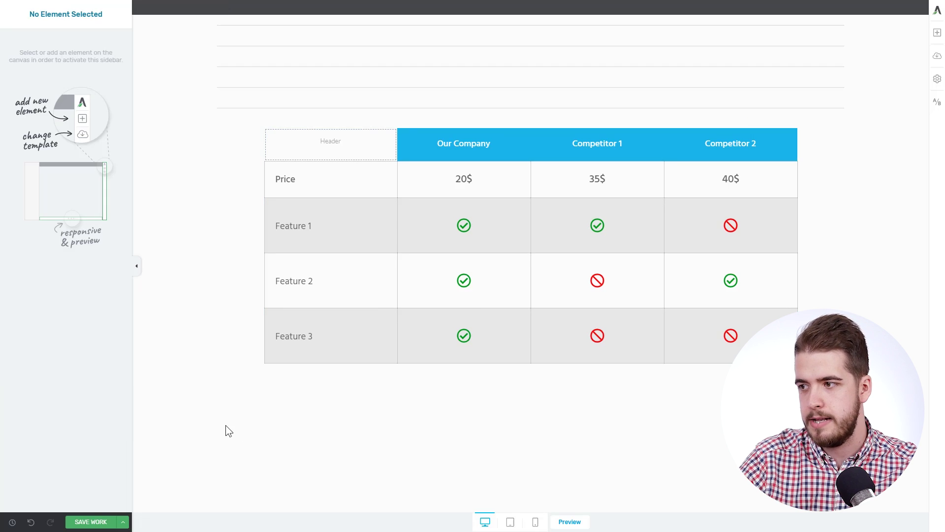
# - Save the page, then lower the table's cell padding to 17 px
pyautogui.click(91, 522)
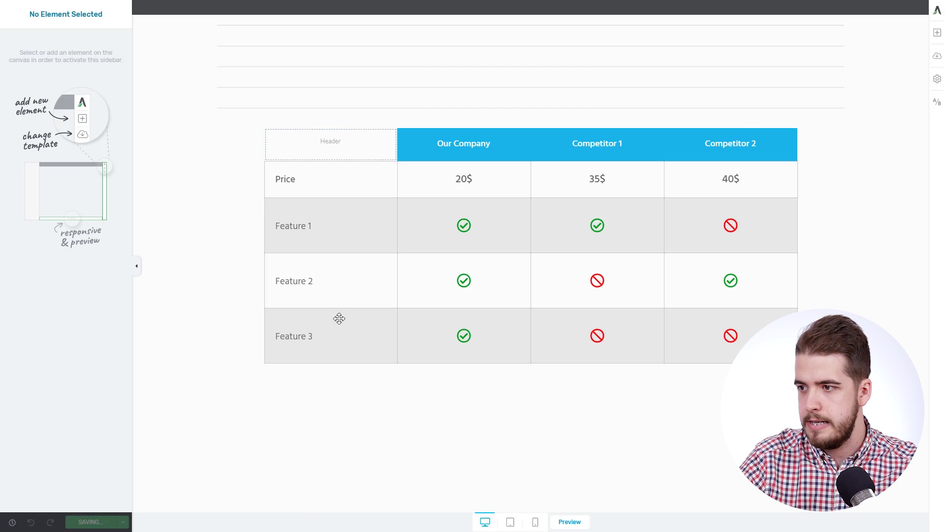
pyautogui.click(362, 310)
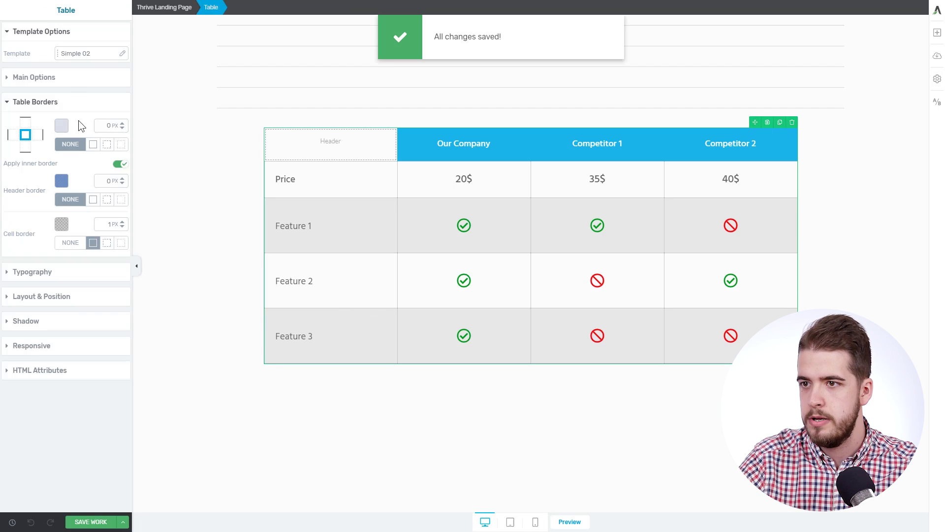
pyautogui.click(72, 77)
pyautogui.moveTo(41, 109); pyautogui.dragTo(24, 118)
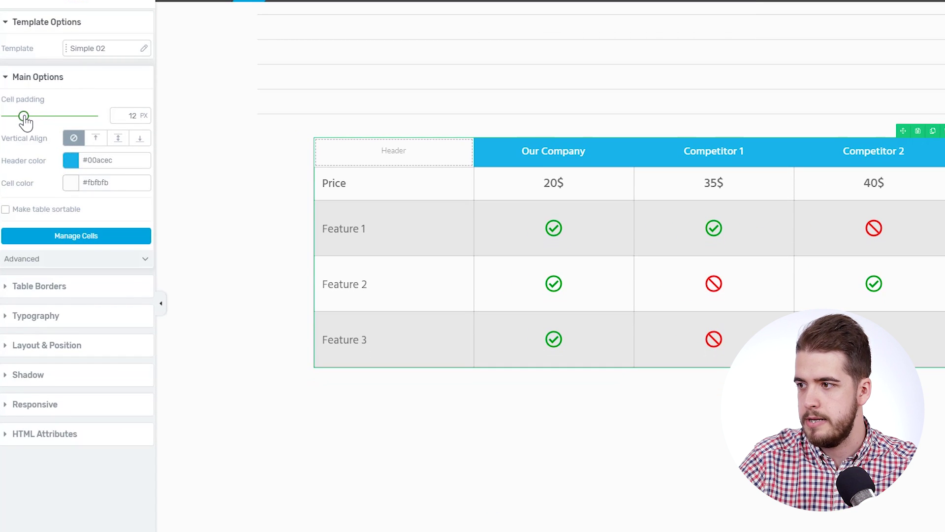
pyautogui.click(273, 310)
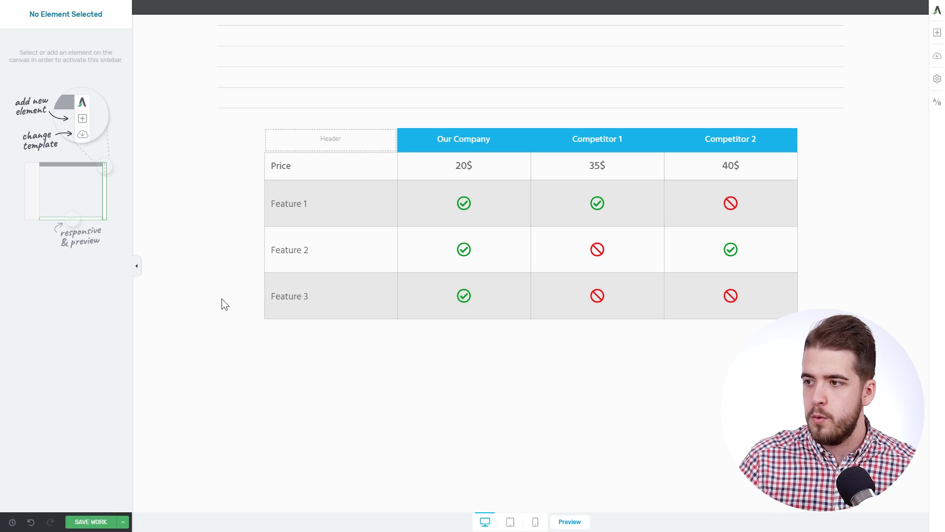
pyautogui.click(329, 156)
pyautogui.click(55, 210)
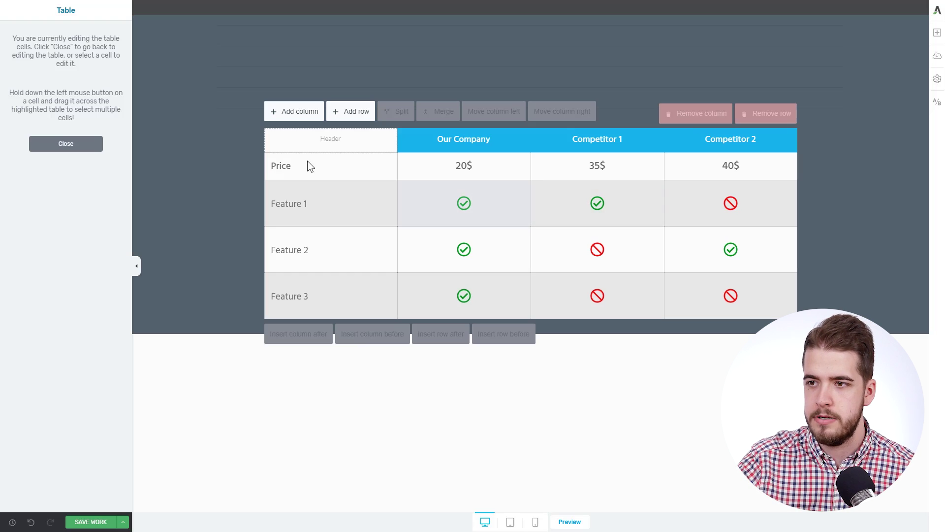
pyautogui.click(276, 382)
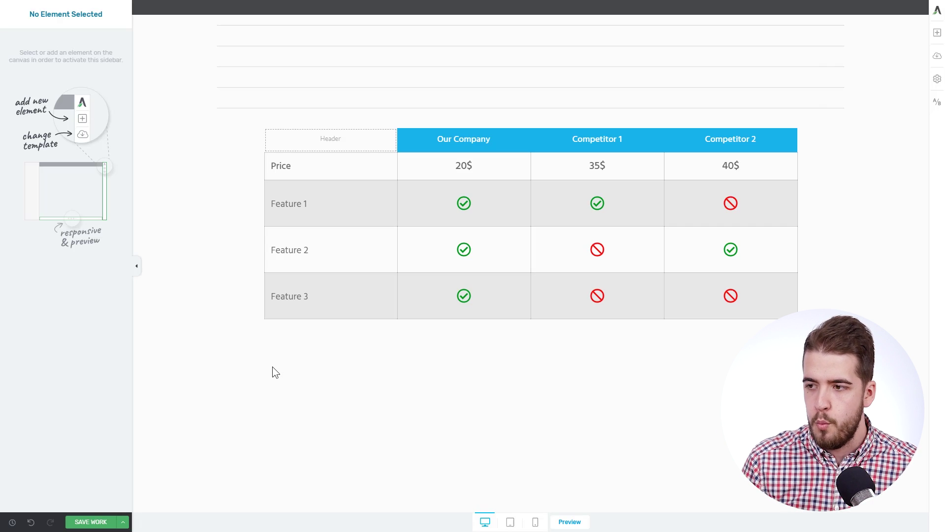
# - Save the page with Ctrl+S and view it on the live page
pyautogui.hotkey('ctrl', 's')
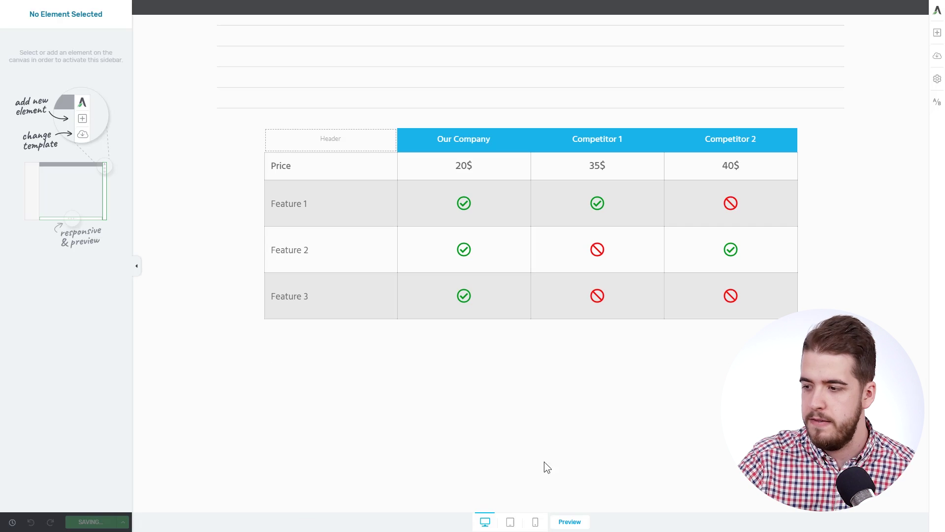
pyautogui.click(570, 522)
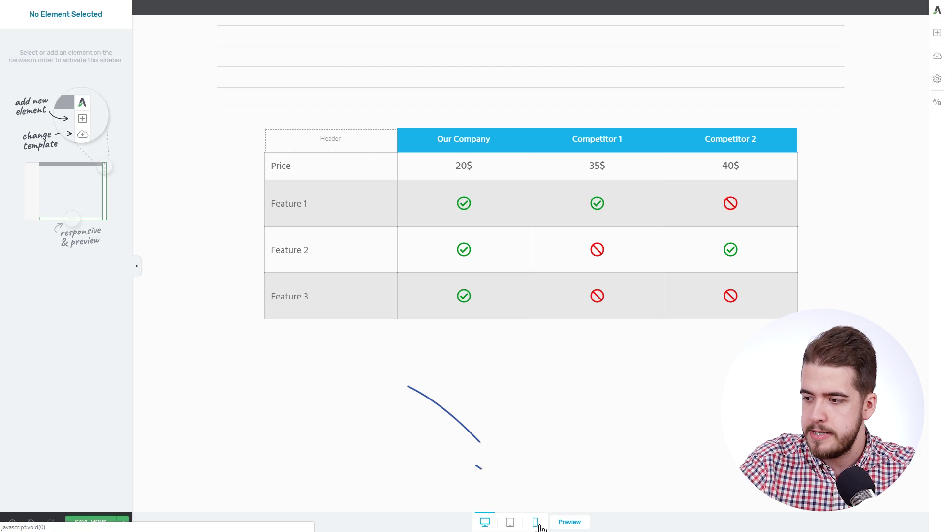
# - Switch to the phone preview, scroll the stacked table and select it
pyautogui.click(536, 521)
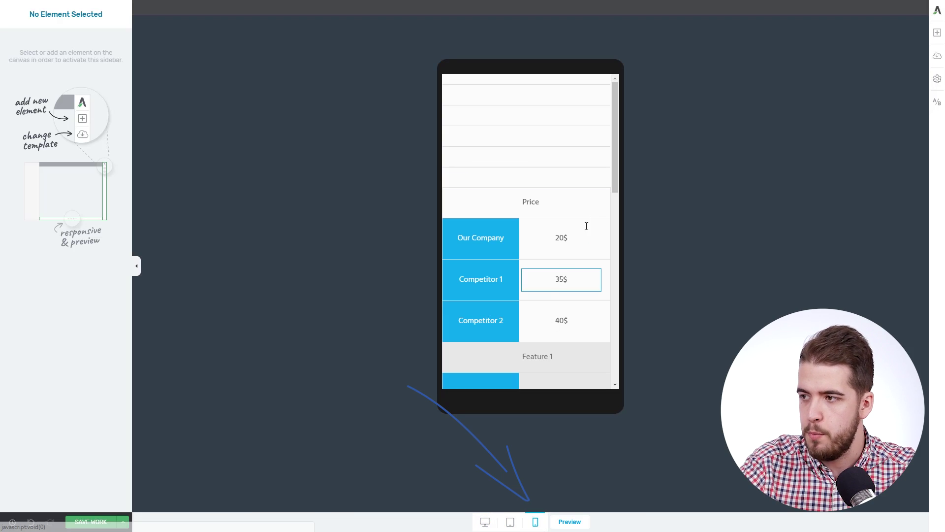
pyautogui.moveTo(614, 182); pyautogui.dragTo(615, 221)
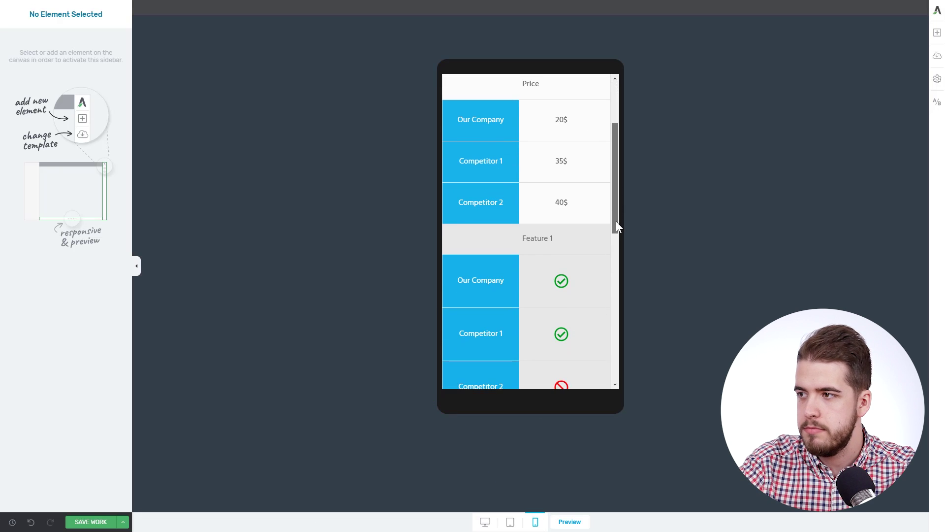
pyautogui.scroll(3, 498, 99)
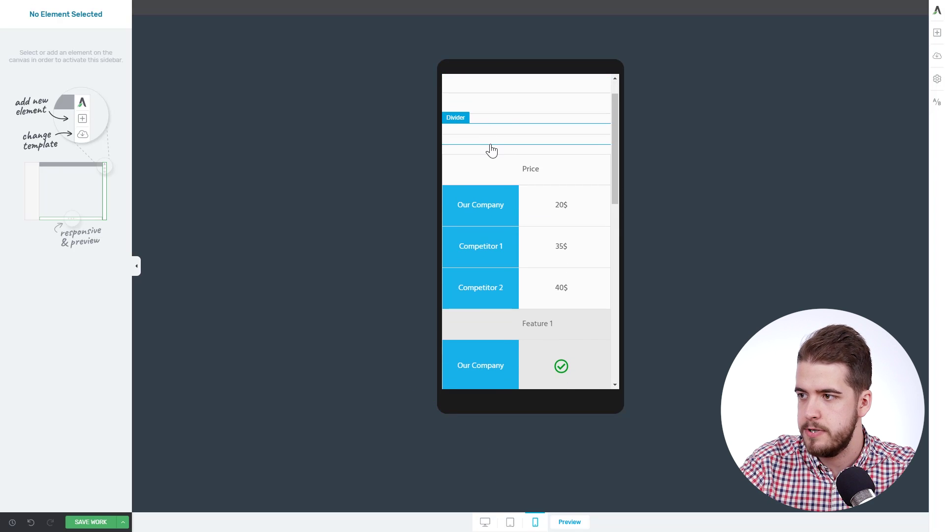
pyautogui.scroll(-3, 492, 149)
pyautogui.click(489, 96)
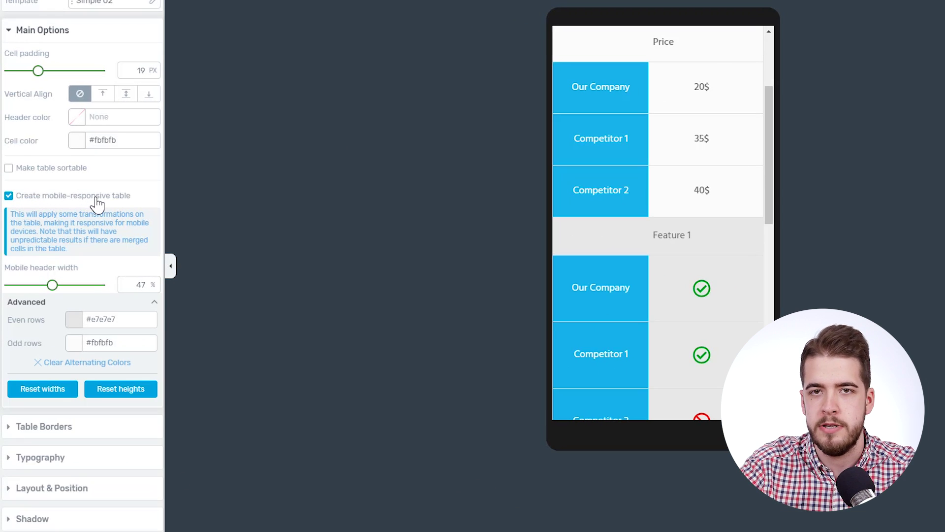
pyautogui.click(7, 197)
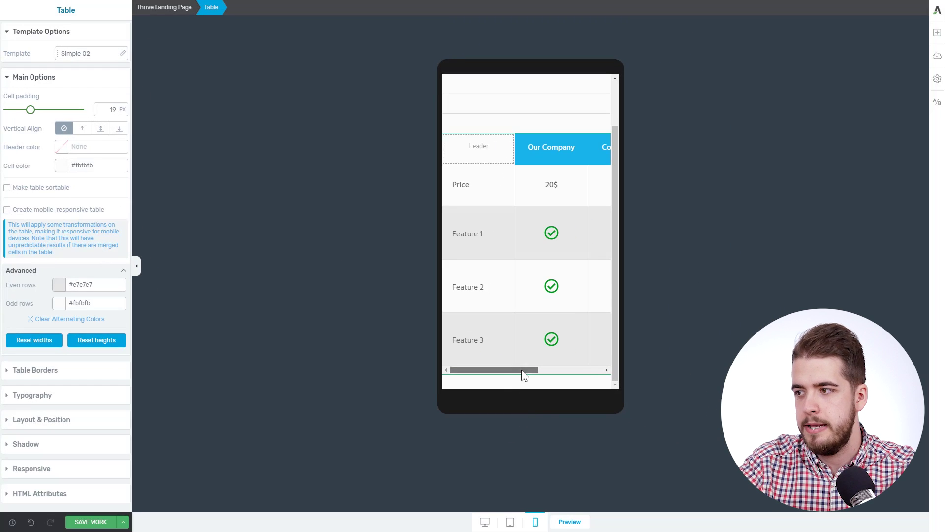
pyautogui.moveTo(522, 370); pyautogui.dragTo(454, 370)
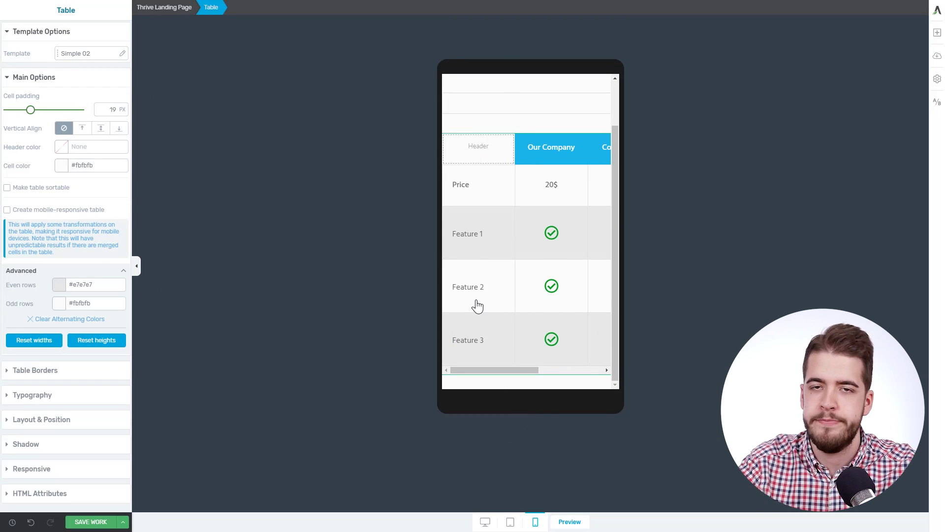
pyautogui.click(7, 209)
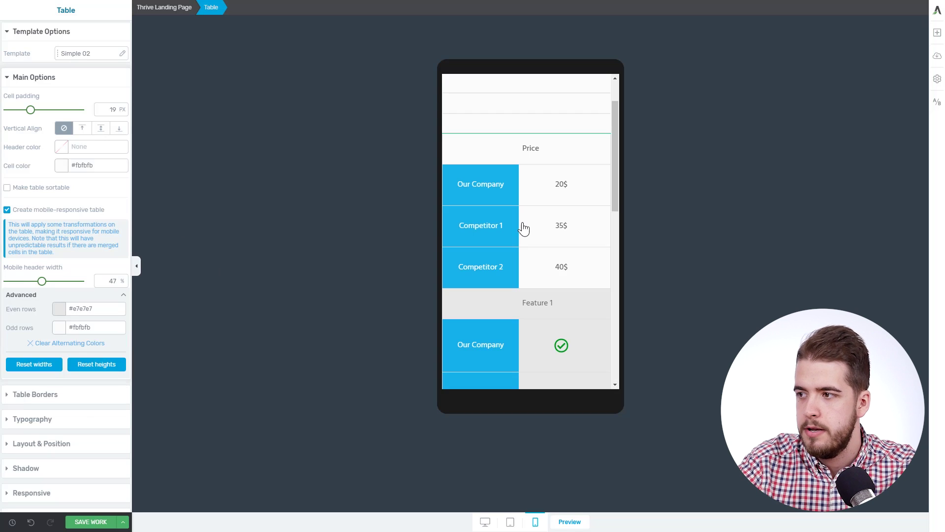
pyautogui.moveTo(615, 163); pyautogui.dragTo(615, 176)
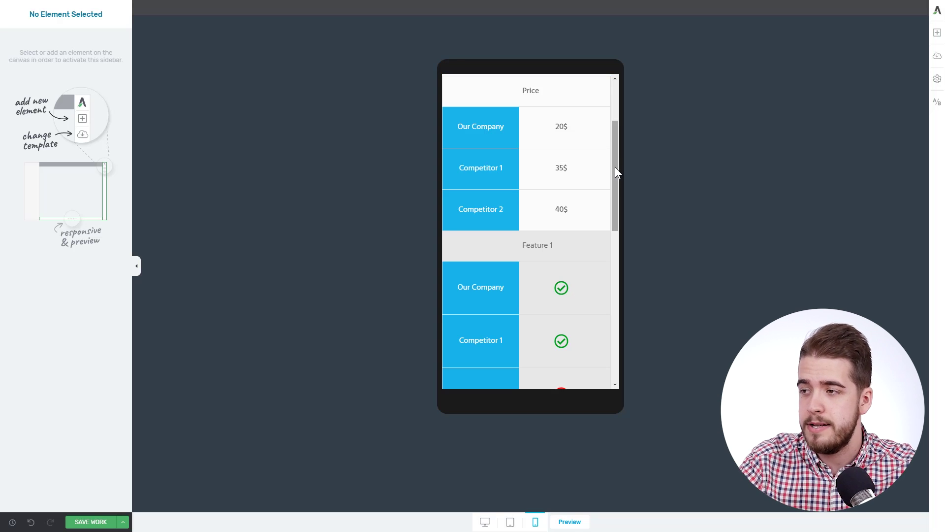
pyautogui.scroll(1, 614, 163)
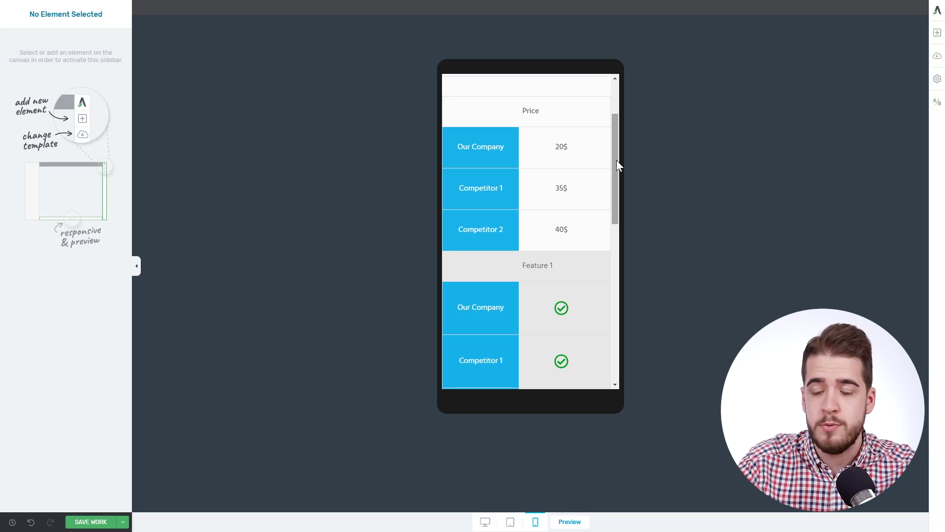
pyautogui.scroll(-1, 616, 156)
pyautogui.click(530, 97)
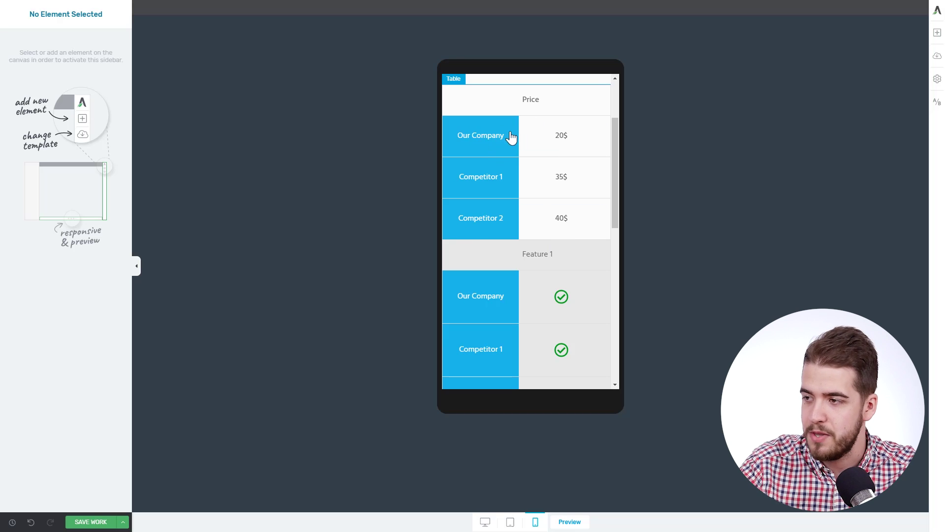
pyautogui.moveTo(615, 176); pyautogui.dragTo(615, 205)
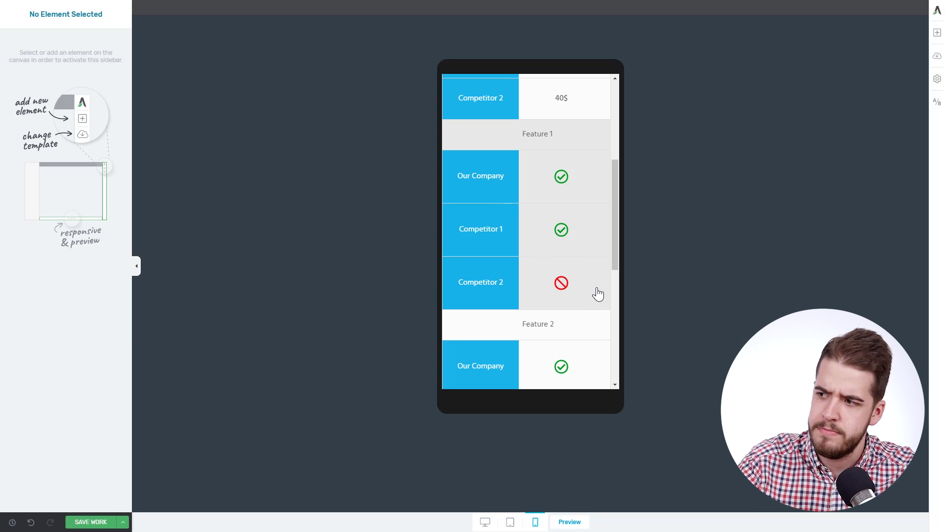
pyautogui.moveTo(615, 191); pyautogui.dragTo(614, 154)
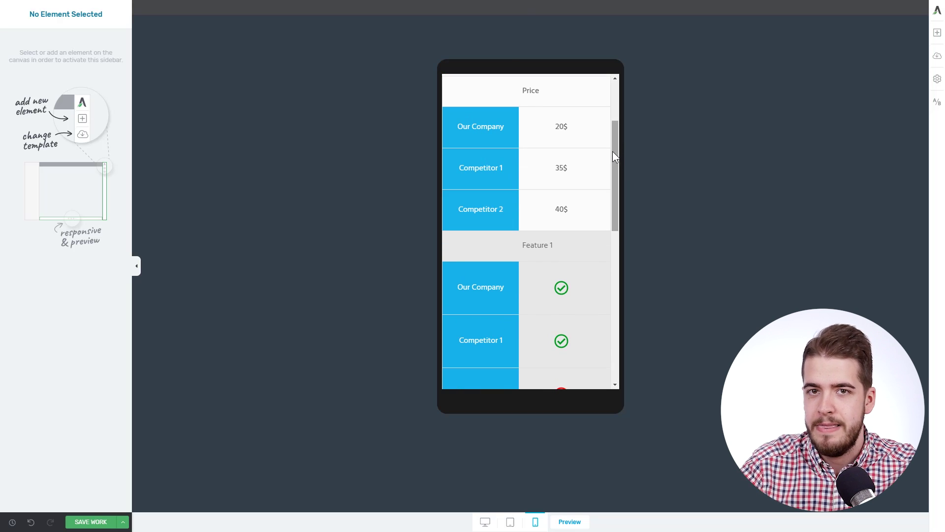